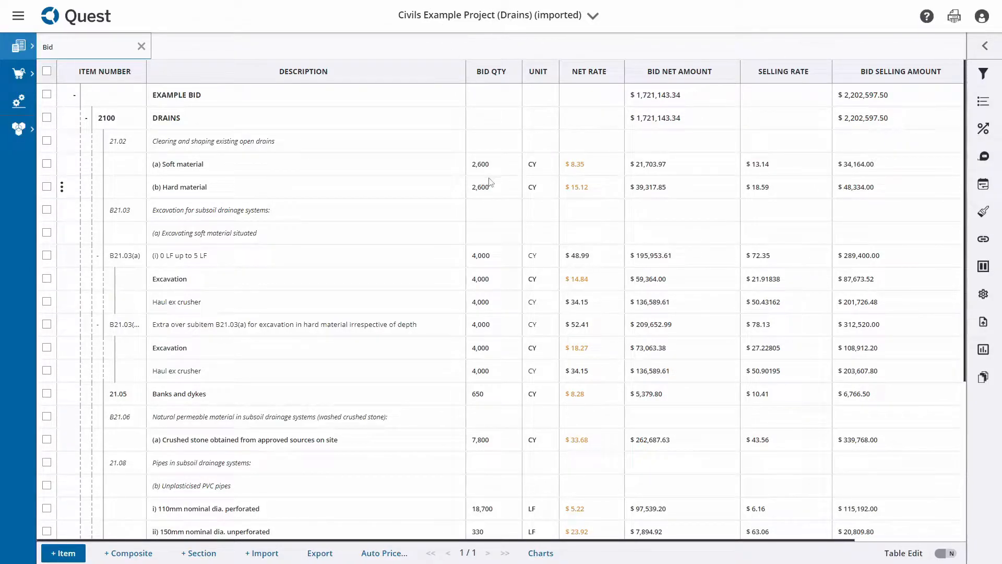
Open the Resources list of the project's estimation module
{"action": "left_click", "coordinate": [18, 15]}
{"action": "left_click", "coordinate": [89, 52]}
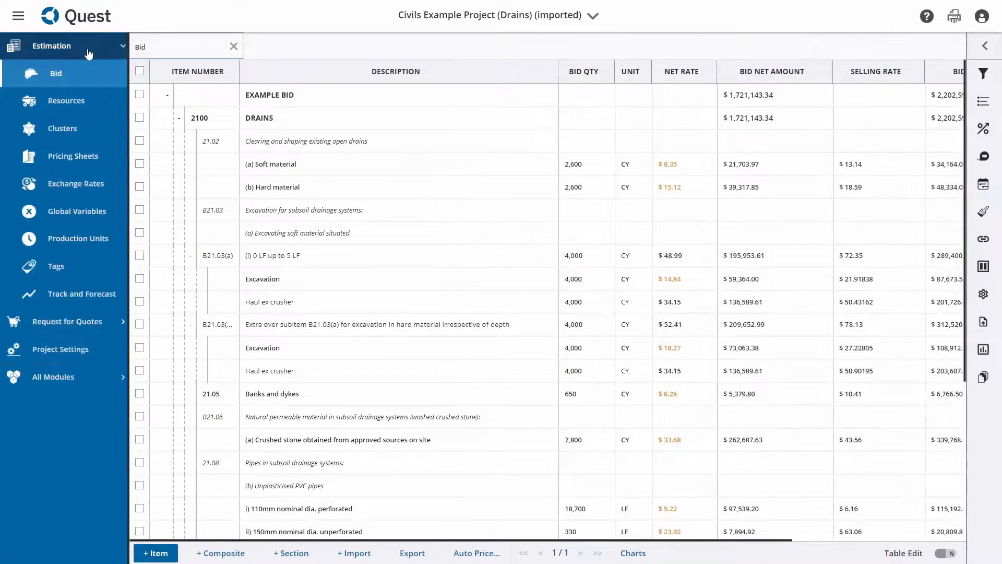
{"action": "left_click", "coordinate": [87, 103]}
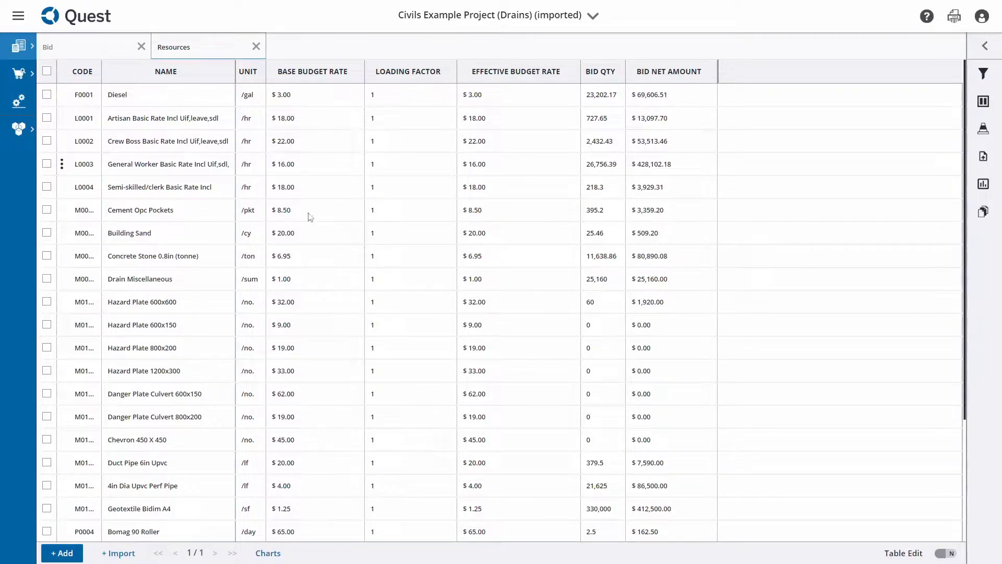
Set the base budget rate of Cement Opc Pockets to 9.5 using table editing, and turn table editing off again
{"action": "left_click", "coordinate": [941, 553]}
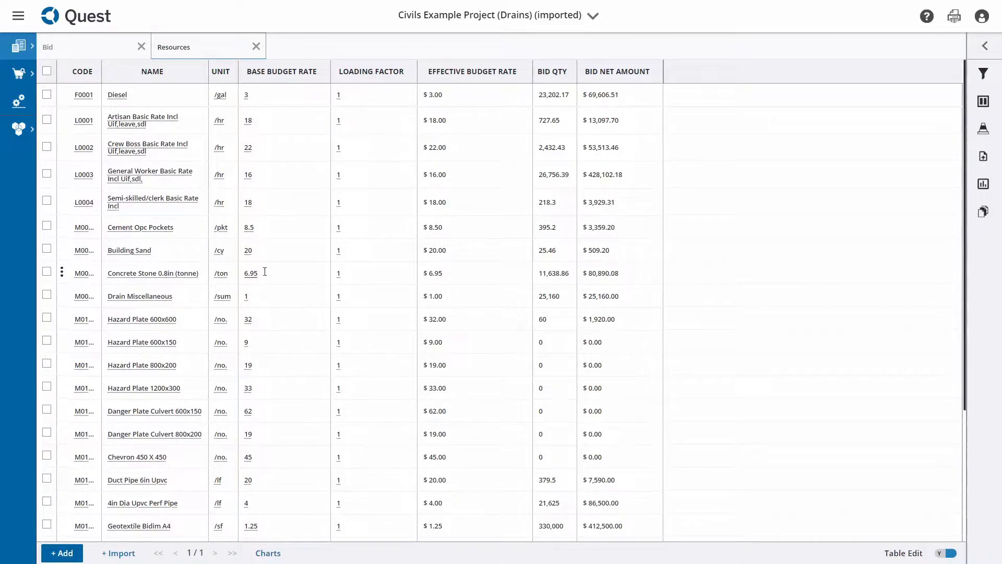
{"action": "left_click", "coordinate": [271, 228]}
{"action": "type", "text": "9"}
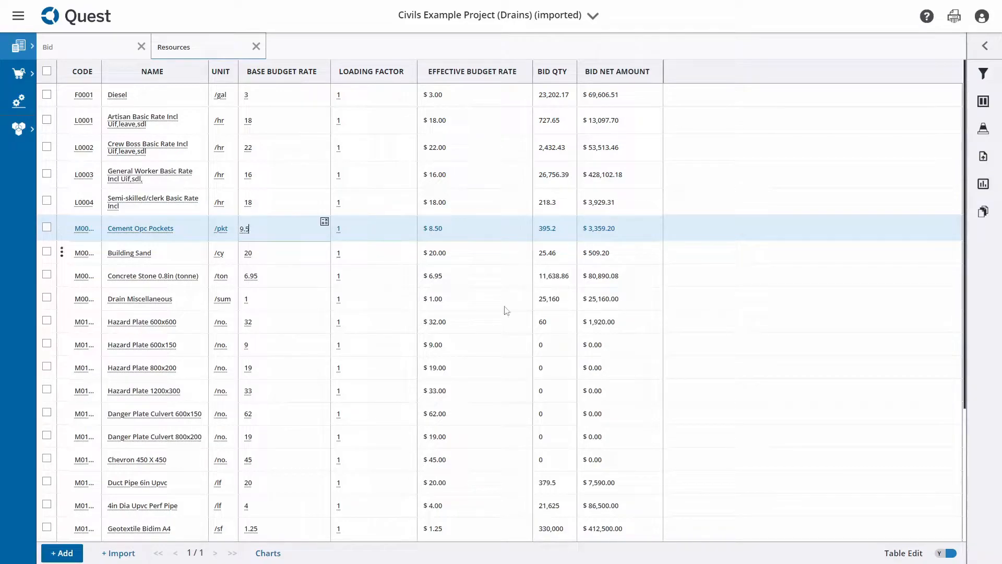
{"action": "key", "text": "Return"}
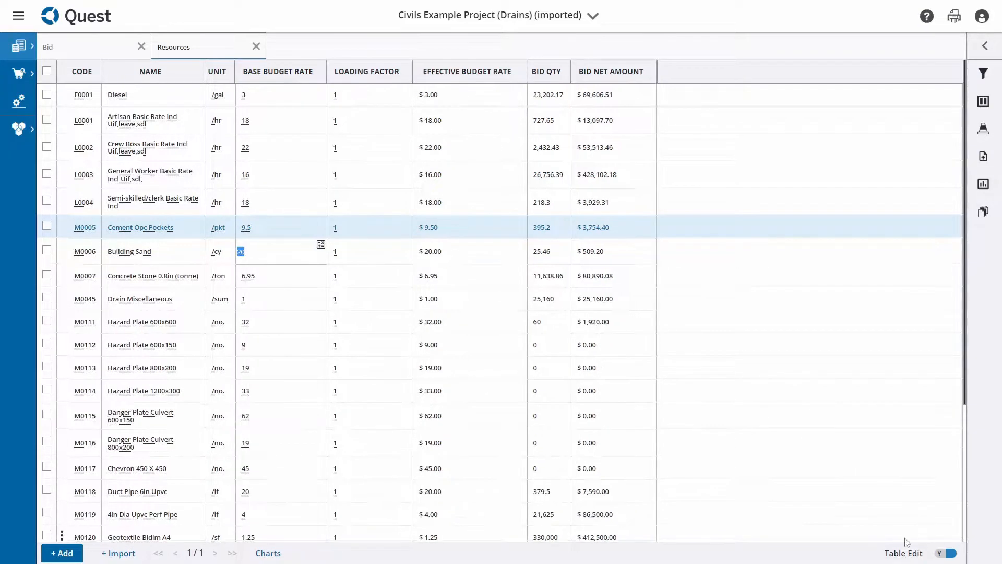
{"action": "left_click", "coordinate": [950, 553]}
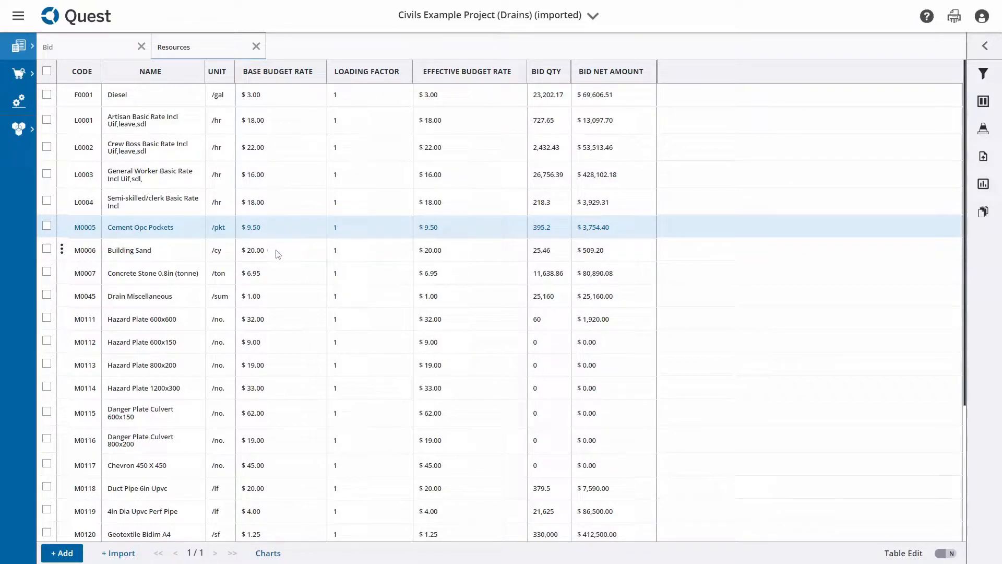
Review the import options for updating resource columns from an Excel file, and close them without uploading
{"action": "left_click", "coordinate": [118, 552]}
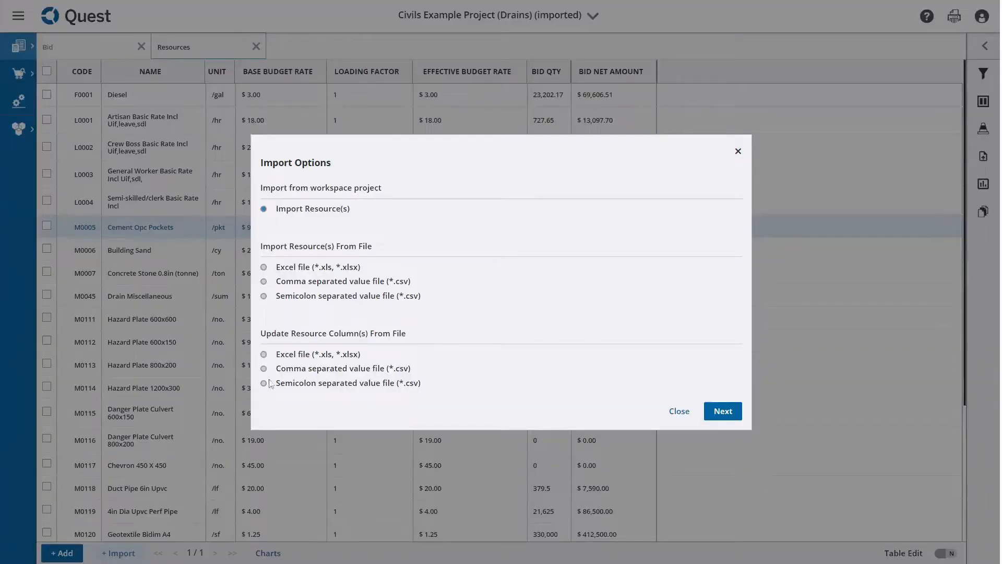
{"action": "left_click", "coordinate": [306, 355]}
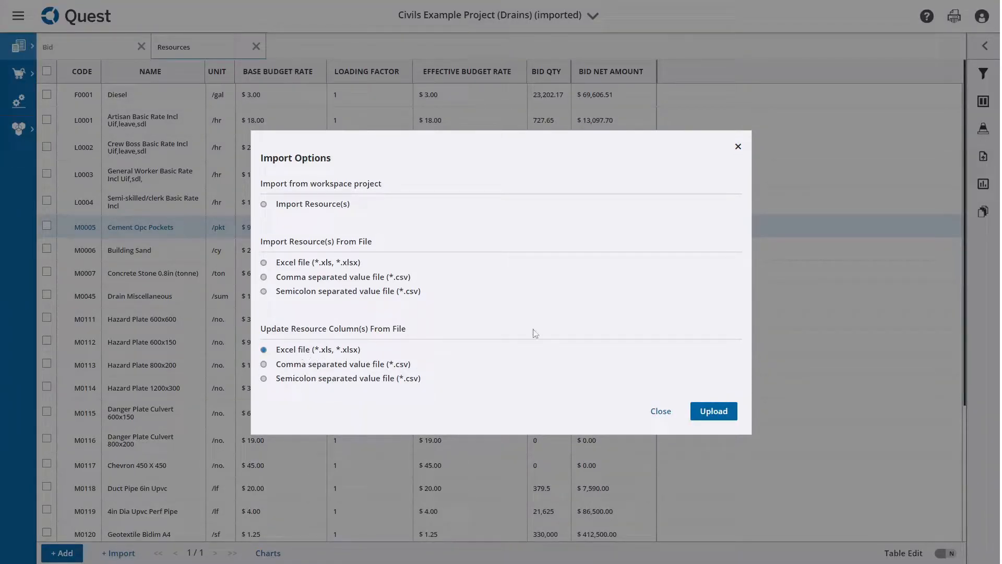
{"action": "left_click", "coordinate": [661, 410]}
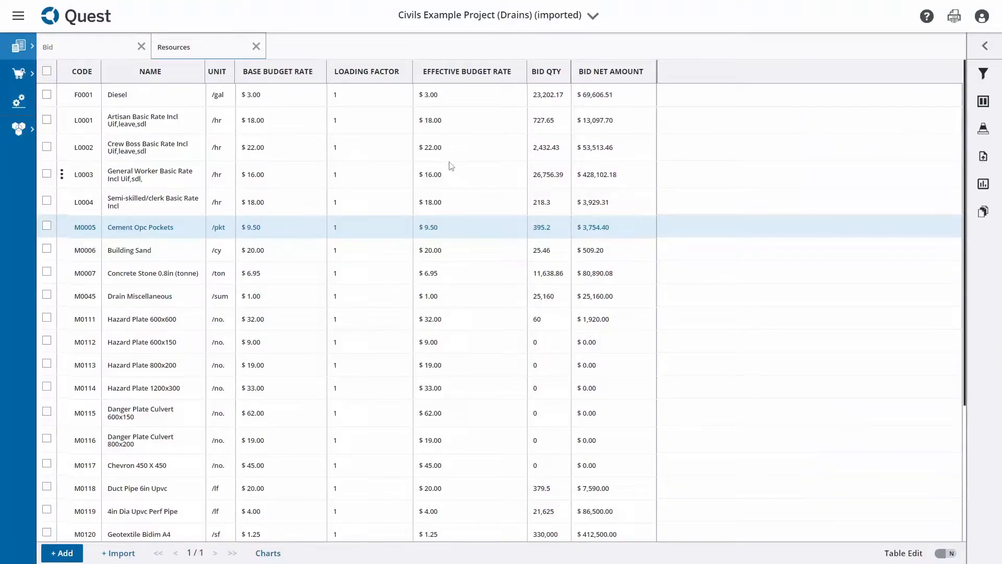
Add a new supplier to the My Suppliers list under Request for Quotes
{"action": "left_click", "coordinate": [19, 17]}
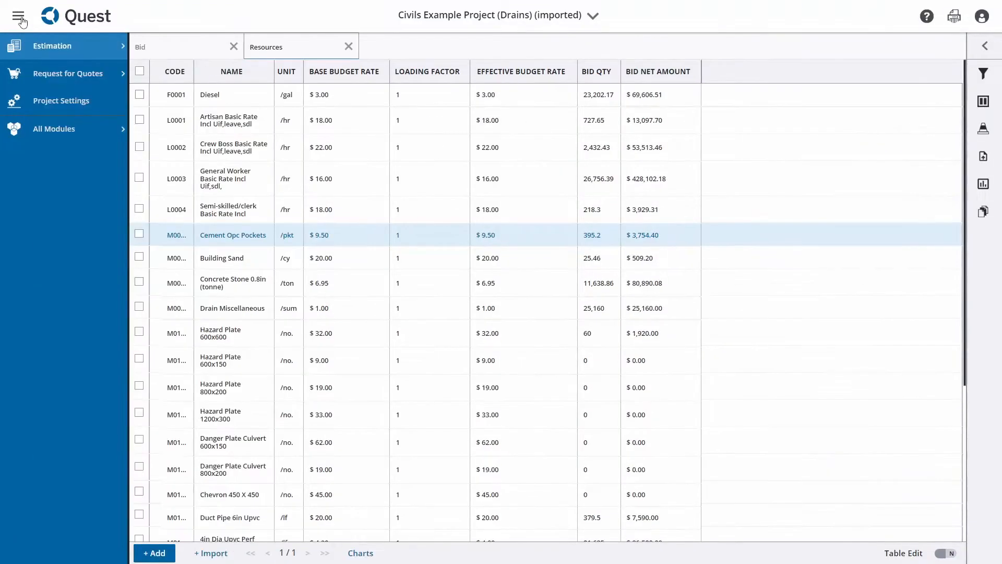
{"action": "left_click", "coordinate": [92, 79]}
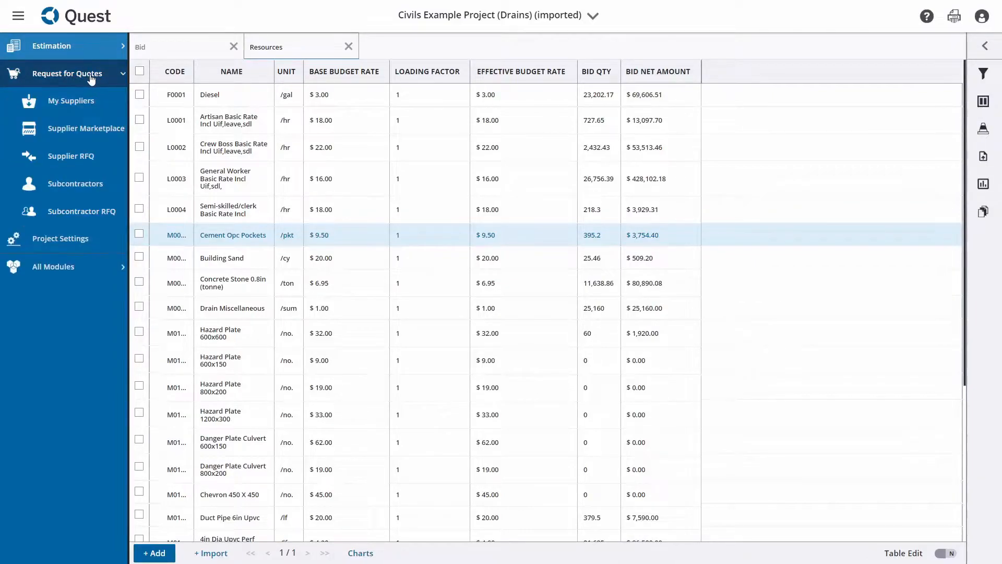
{"action": "left_click", "coordinate": [92, 103]}
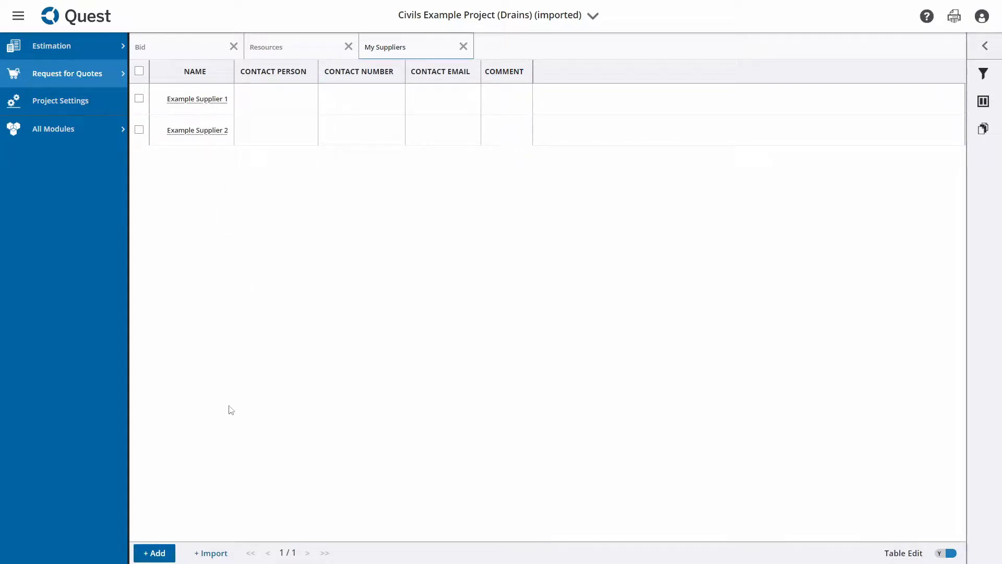
{"action": "left_click", "coordinate": [163, 556]}
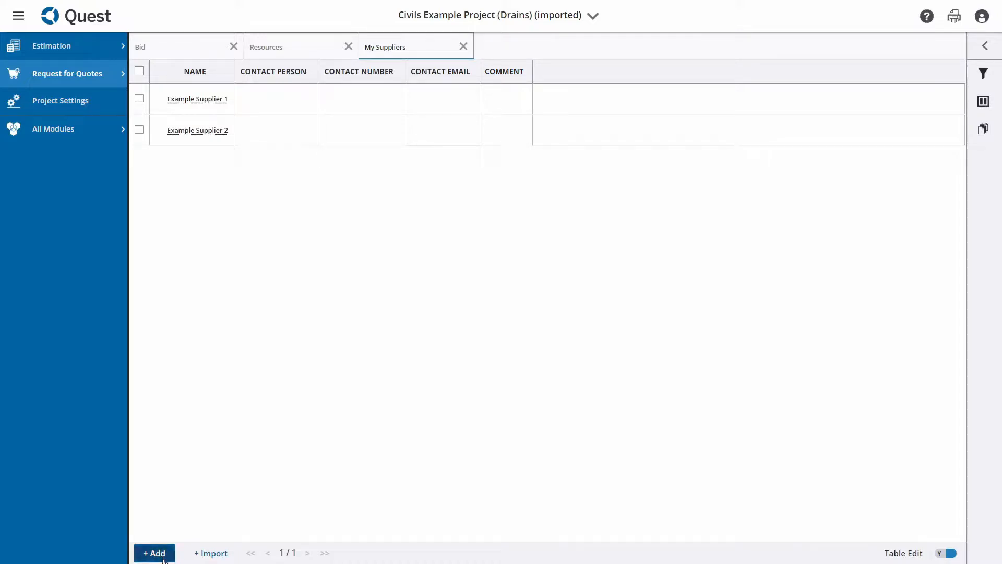
{"action": "double_click", "coordinate": [203, 159]}
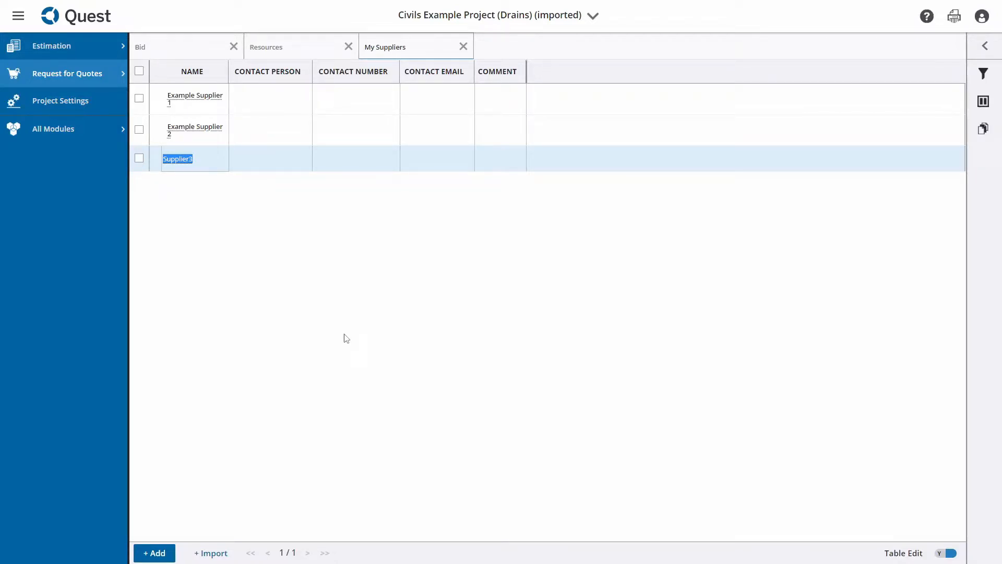
Review the import options available for suppliers and close them without importing
{"action": "left_click", "coordinate": [221, 552]}
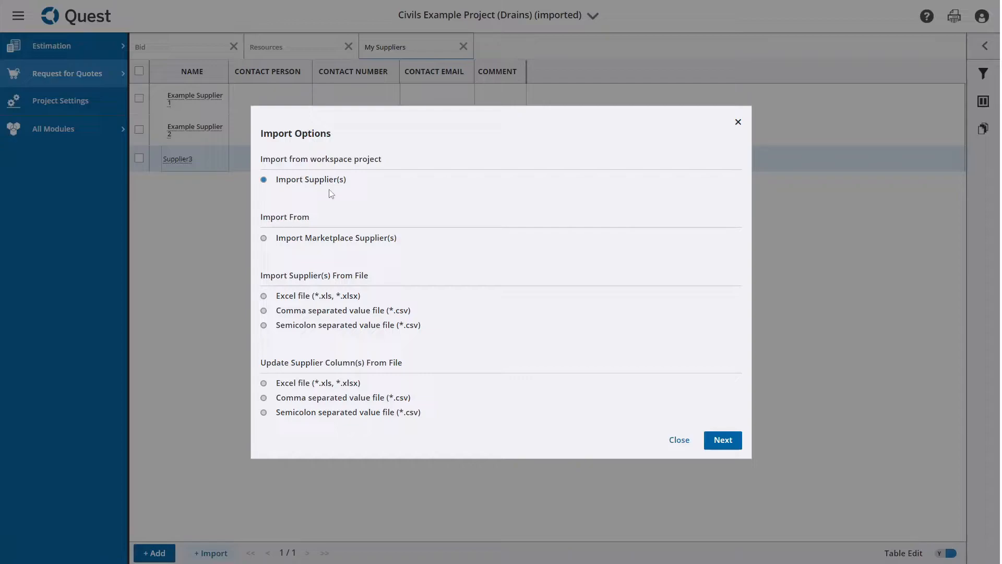
{"action": "left_click", "coordinate": [738, 123]}
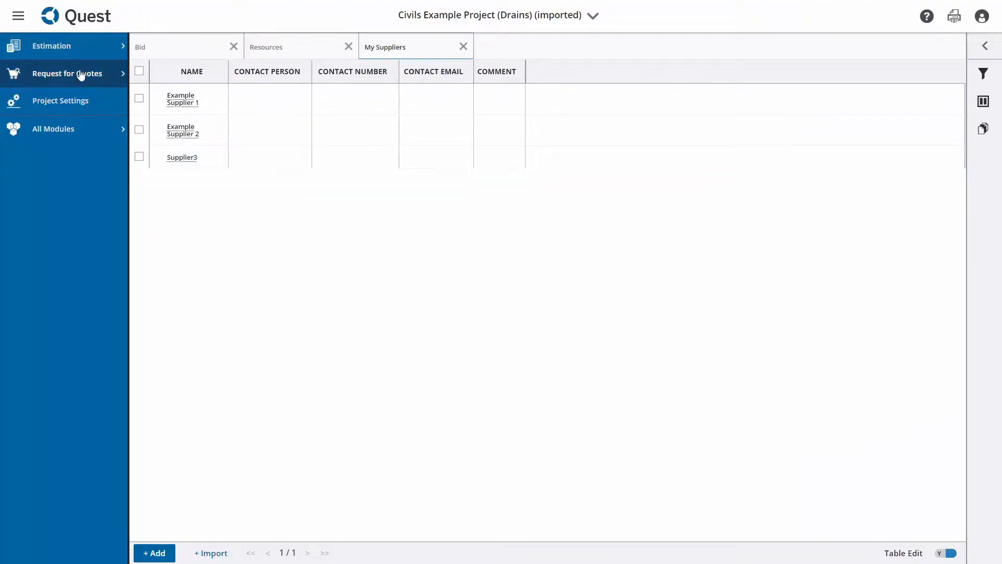
Create a new supplier RFQ and open it
{"action": "left_click", "coordinate": [81, 74]}
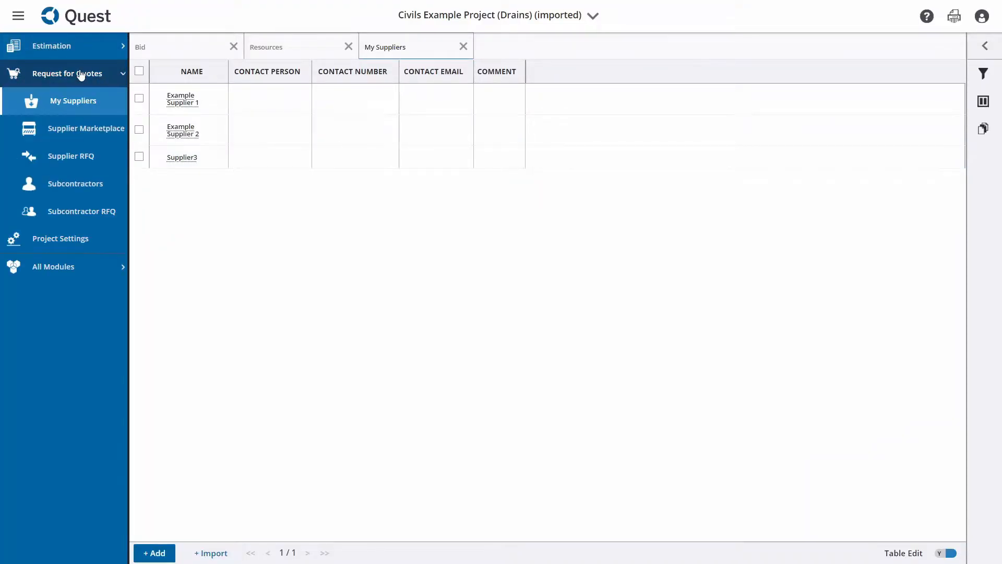
{"action": "left_click", "coordinate": [99, 162]}
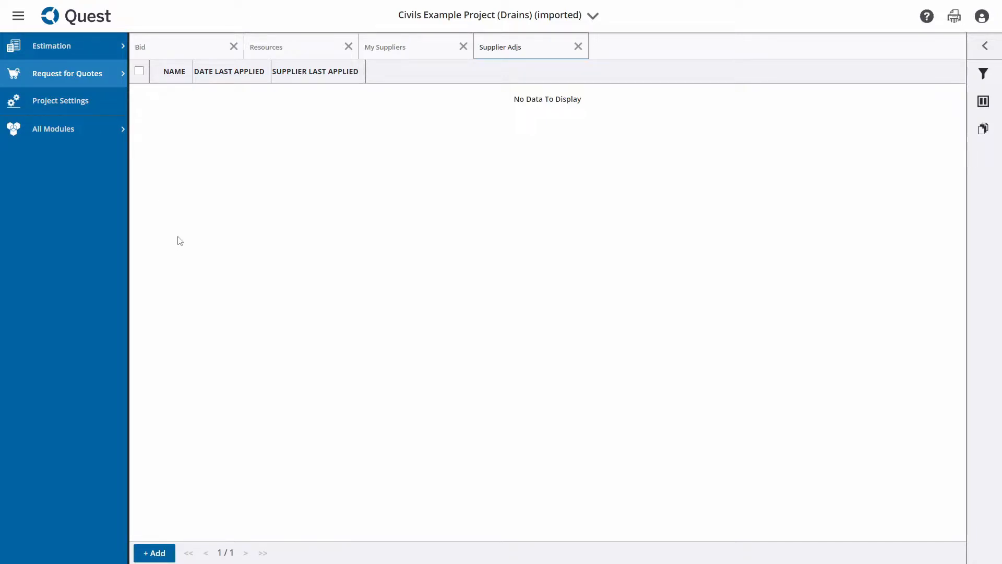
{"action": "left_click", "coordinate": [165, 559]}
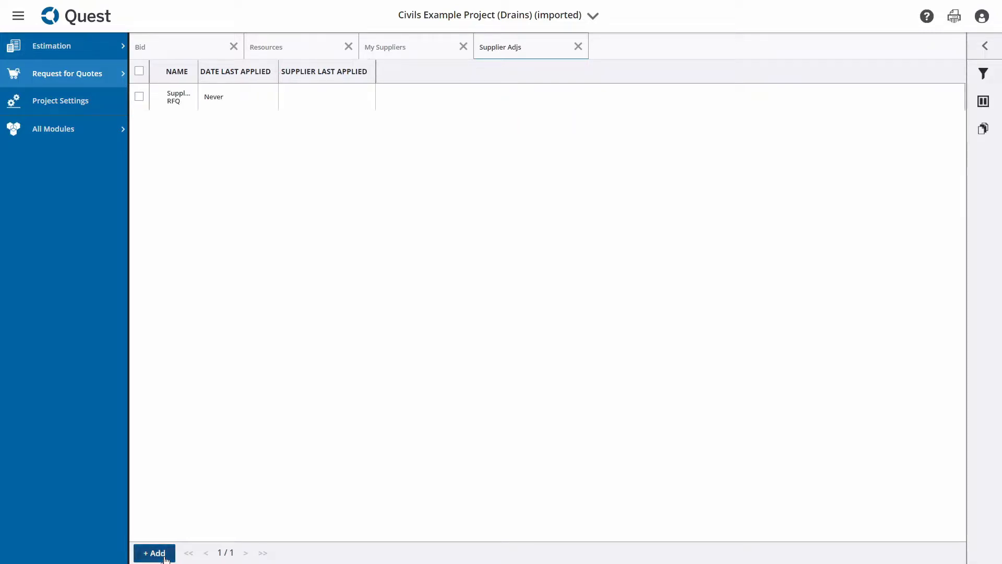
{"action": "double_click", "coordinate": [200, 70]}
{"action": "left_click", "coordinate": [194, 114]}
{"action": "double_click", "coordinate": [193, 116]}
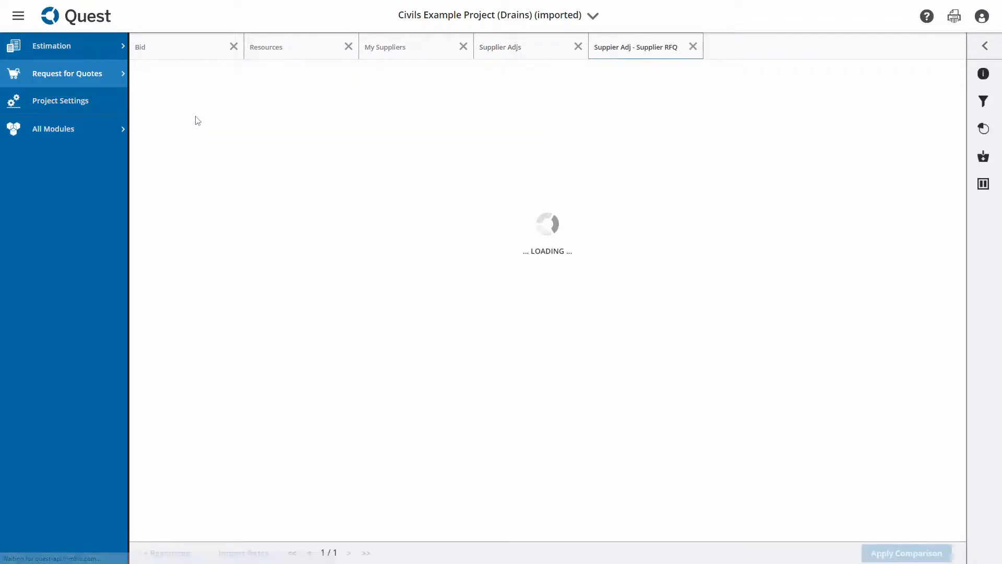
Rename the supplier adjudication as Piping RFQ in its info settings
{"action": "left_click", "coordinate": [18, 16]}
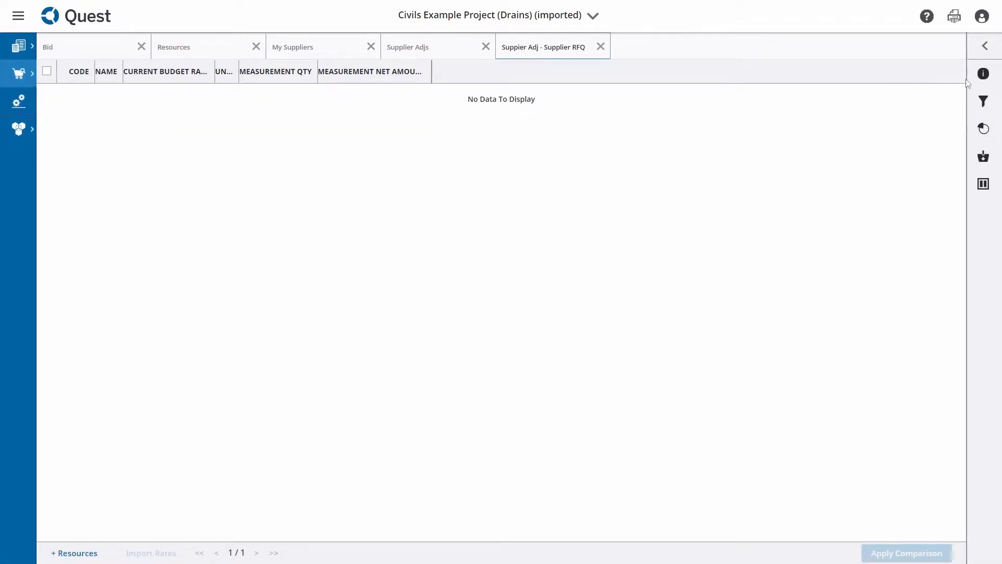
{"action": "left_click", "coordinate": [985, 46]}
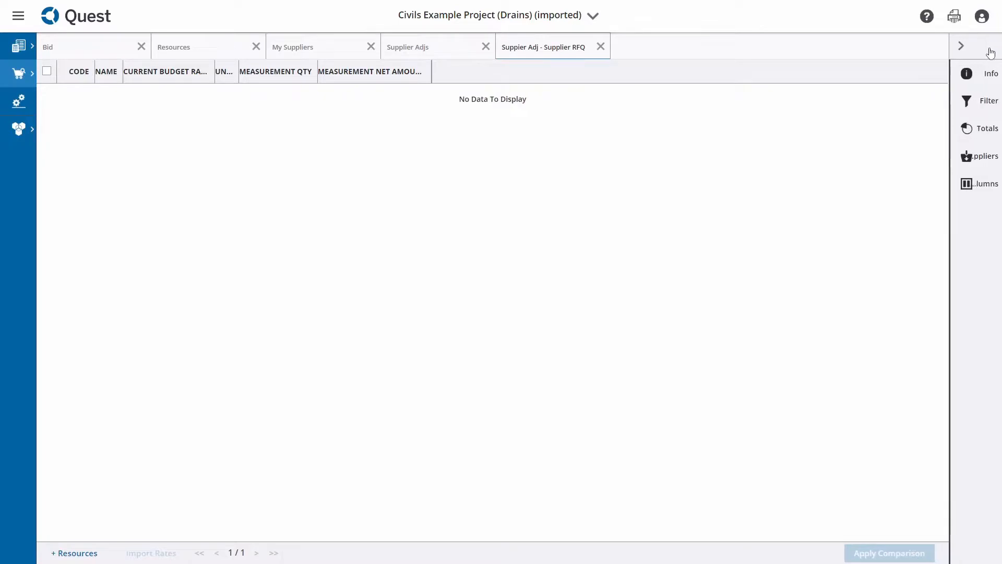
{"action": "left_click", "coordinate": [947, 81]}
{"action": "triple_click", "coordinate": [822, 91]}
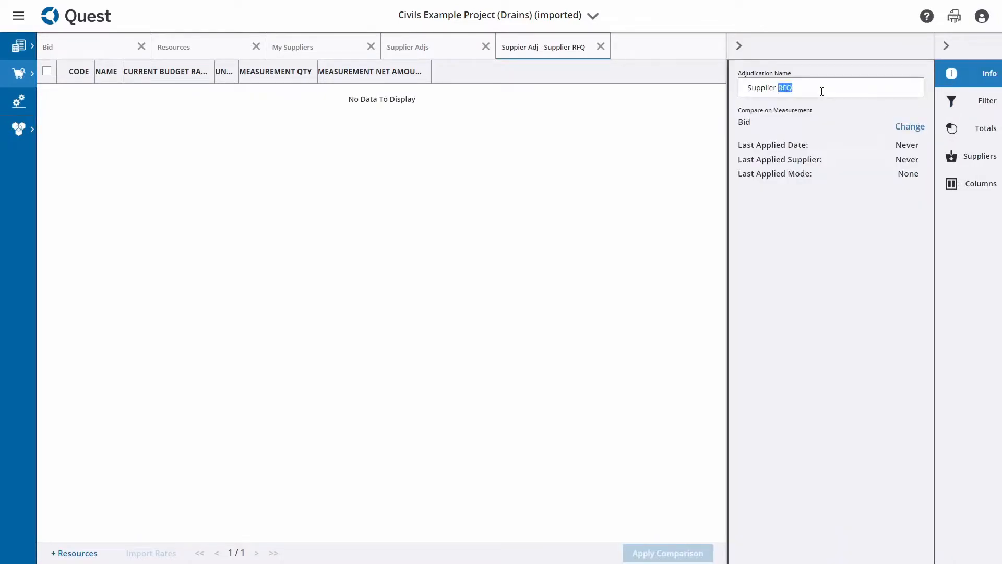
{"action": "type", "text": "Piping"}
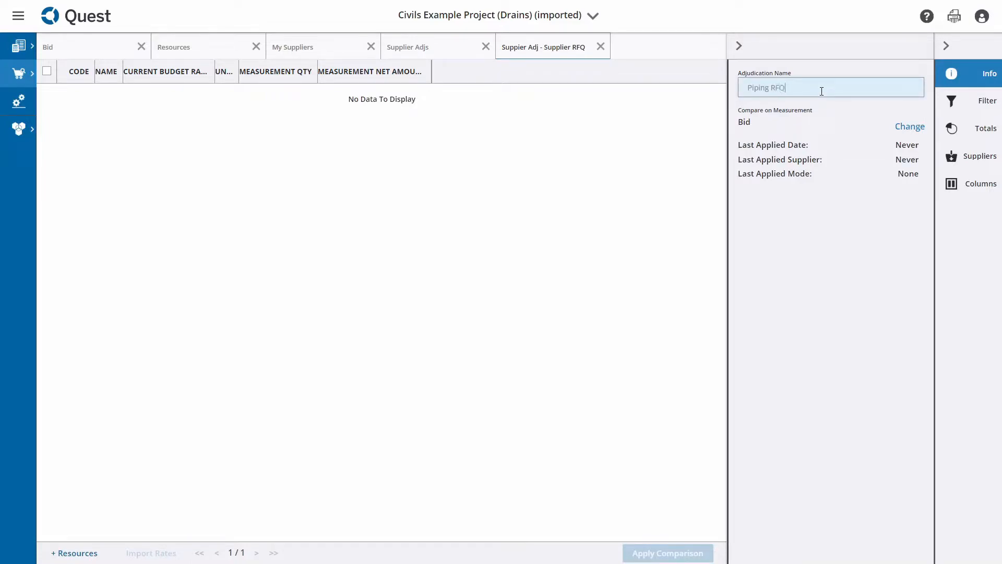
{"action": "left_click", "coordinate": [668, 187]}
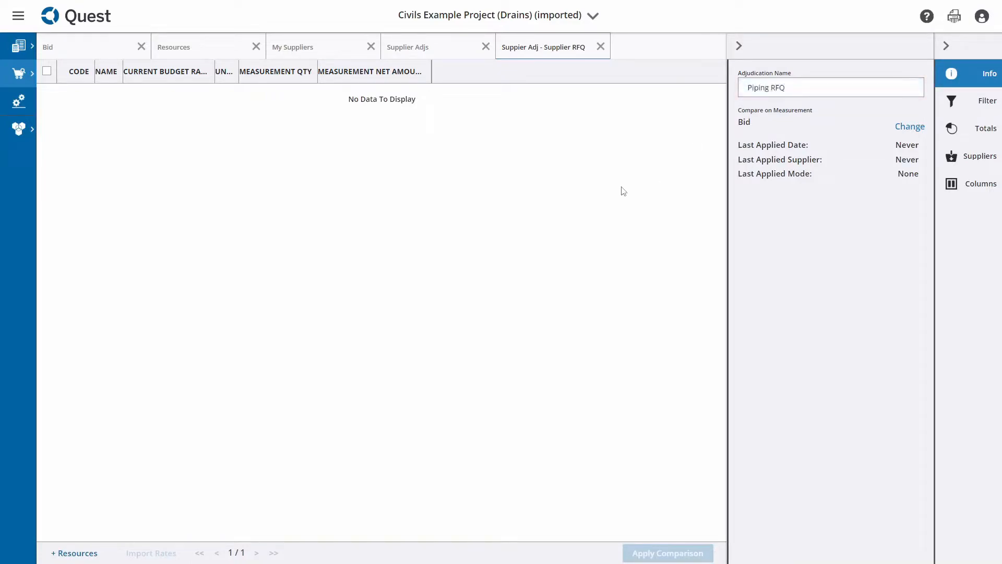
{"action": "left_click", "coordinate": [742, 47]}
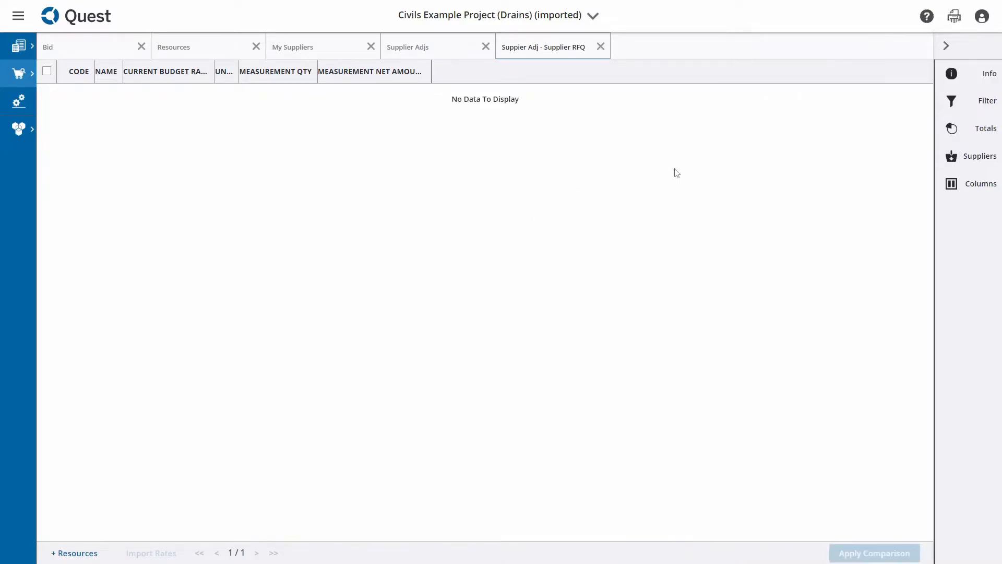
Filter the resources by "pipe" and add Duct Pipe 6in Upvc and 4in Dia Upvc Perf Pipe to the RFQ
{"action": "left_click", "coordinate": [82, 555]}
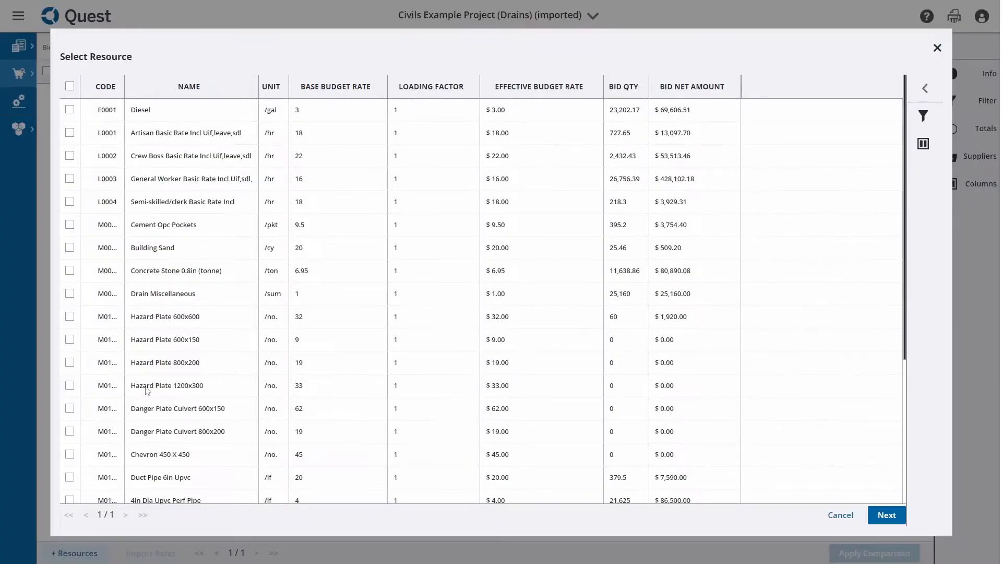
{"action": "left_click", "coordinate": [924, 115]}
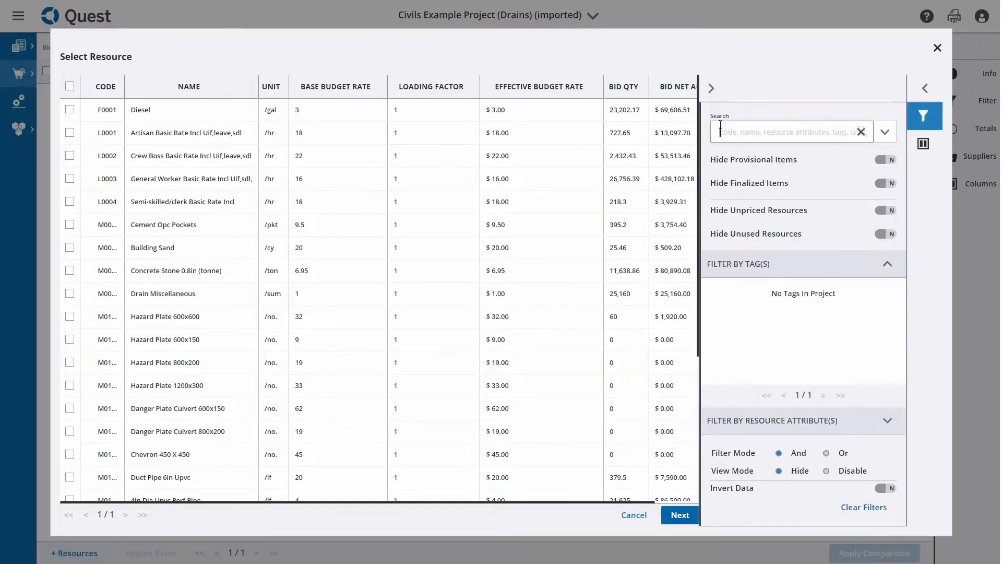
{"action": "type", "text": "pipe"}
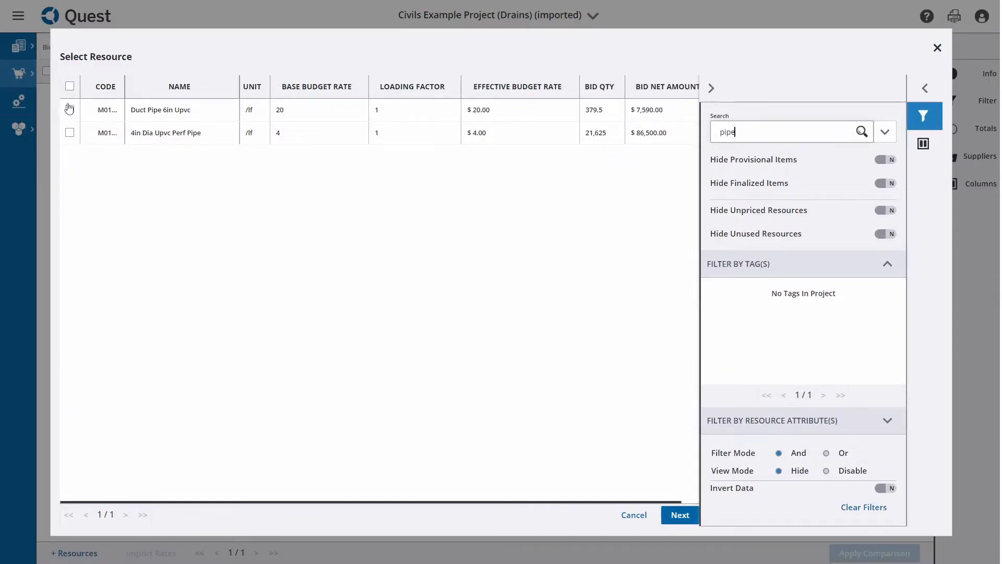
{"action": "left_click", "coordinate": [70, 110]}
{"action": "left_click", "coordinate": [69, 132]}
{"action": "left_click", "coordinate": [681, 516]}
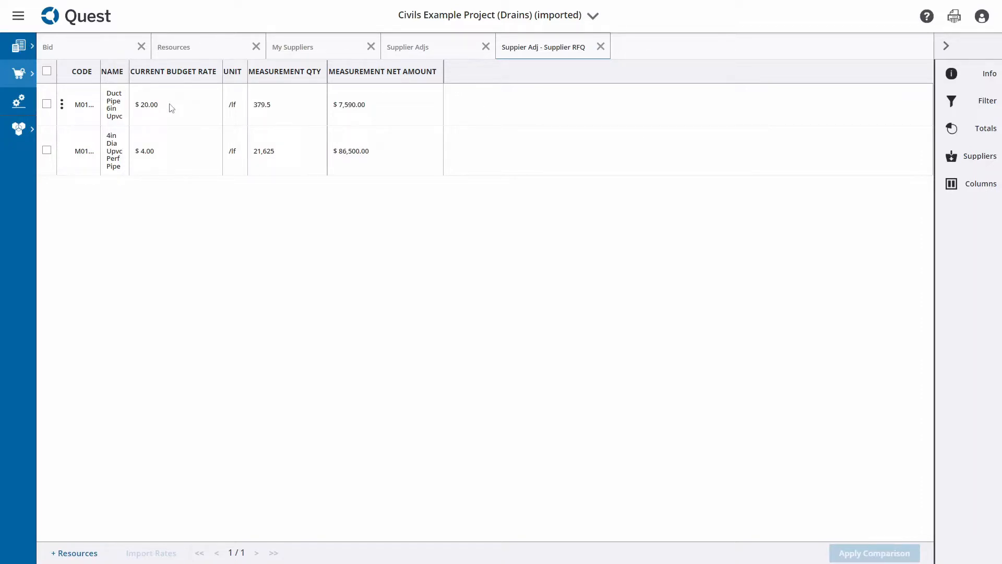
Hide the Current Budget Rate and Measurement Net Amount columns in the supplier RFQ
{"action": "left_click", "coordinate": [998, 182]}
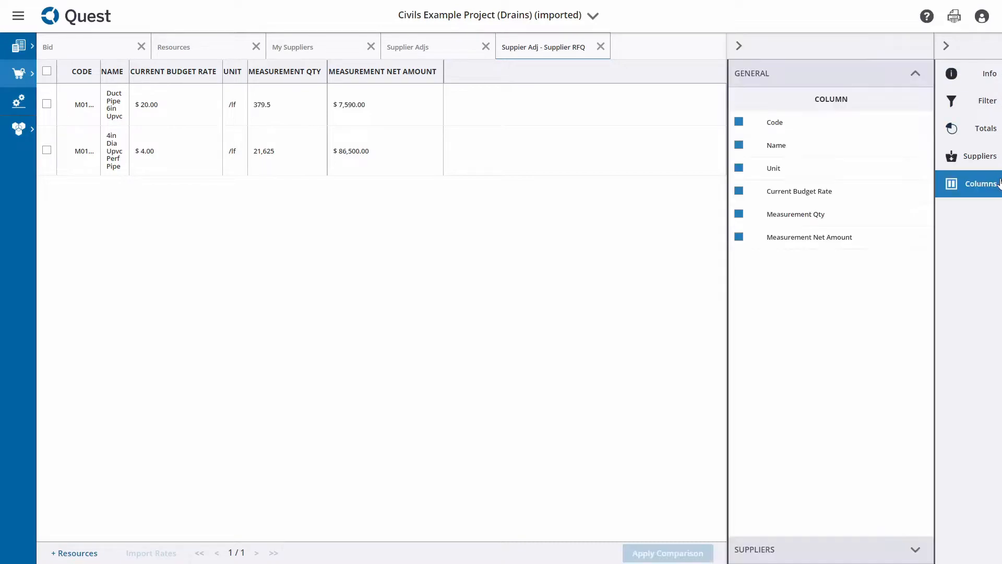
{"action": "left_click", "coordinate": [739, 191]}
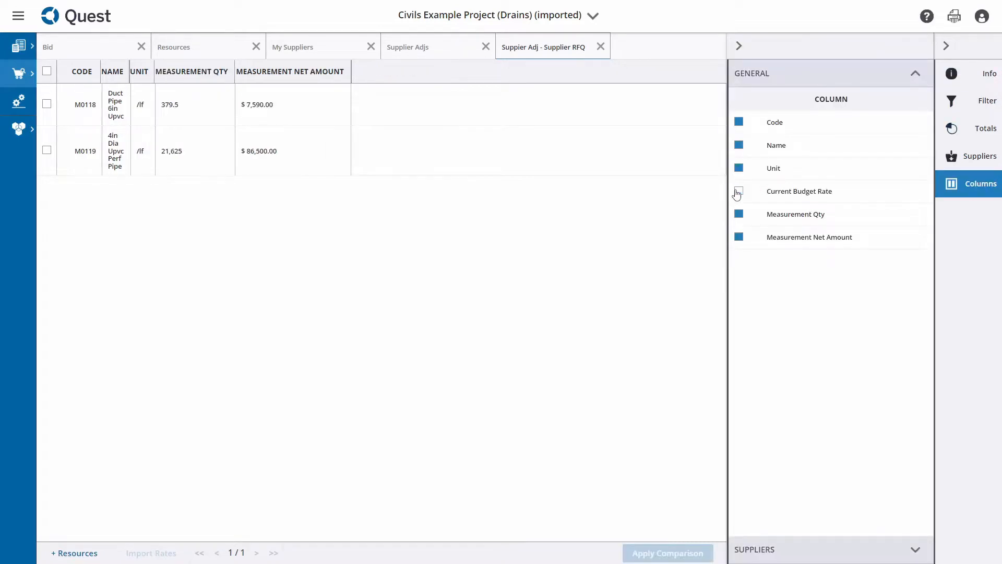
{"action": "left_click", "coordinate": [739, 238]}
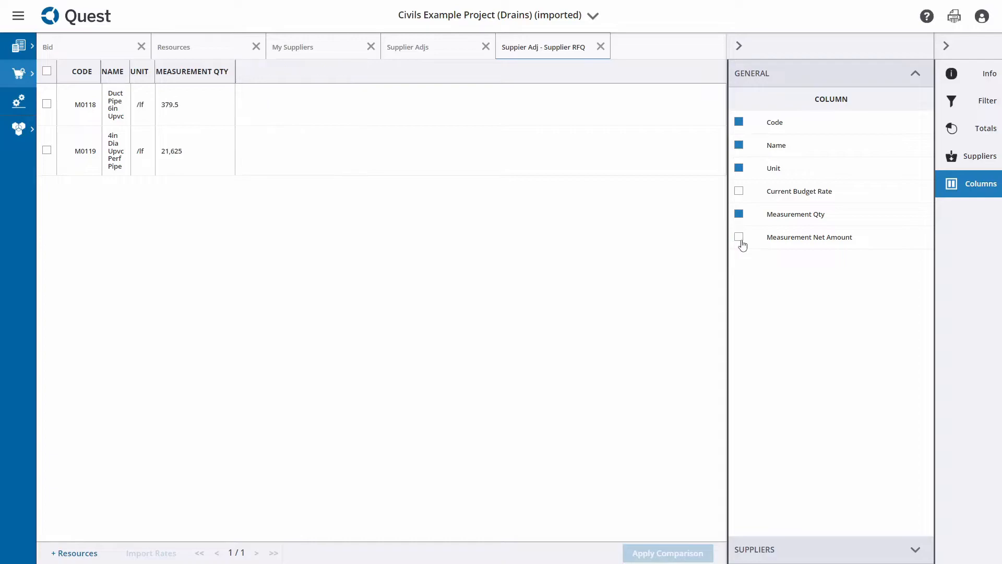
Preview the Supplier RFQ report download with Excel Spreadsheet (.xls) as the file type, and close the settings without downloading
{"action": "left_click", "coordinate": [954, 16]}
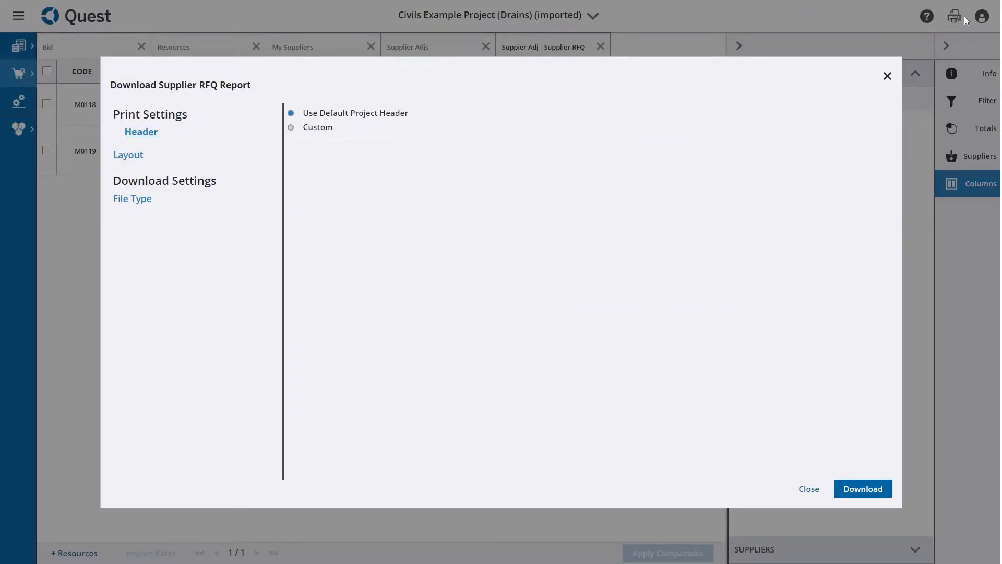
{"action": "left_click", "coordinate": [199, 210]}
{"action": "left_click", "coordinate": [369, 161]}
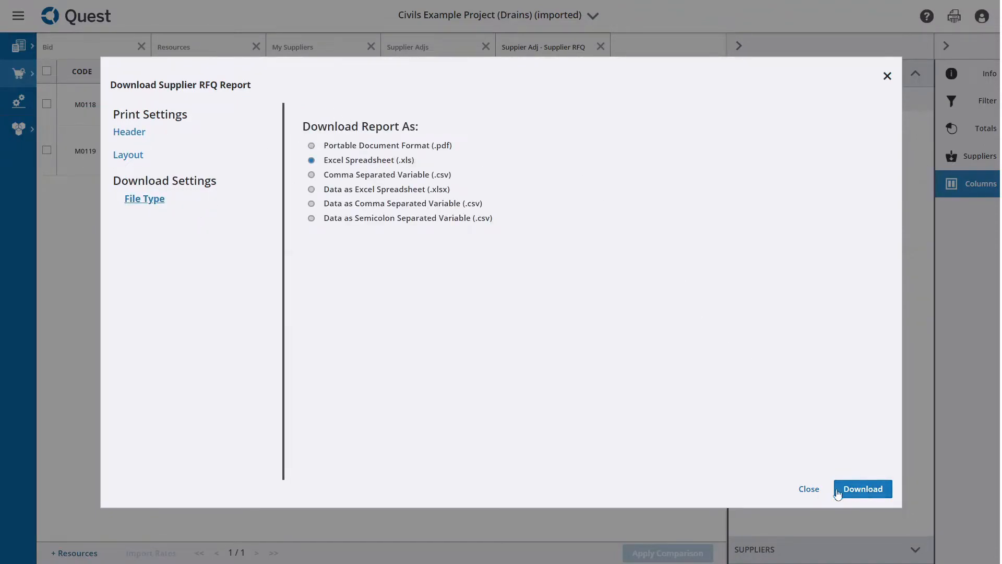
{"action": "left_click", "coordinate": [809, 490]}
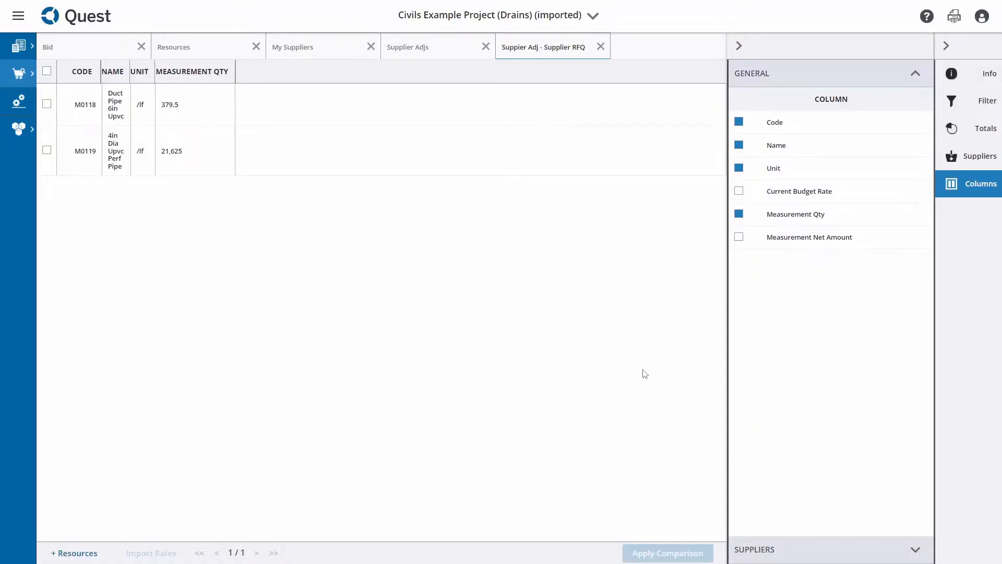
Show the Current Budget Rate and Measurement Net Amount columns again and attach Example Supplier 1 and Example Supplier 2 to the RFQ
{"action": "left_click", "coordinate": [740, 191]}
{"action": "left_click", "coordinate": [739, 237]}
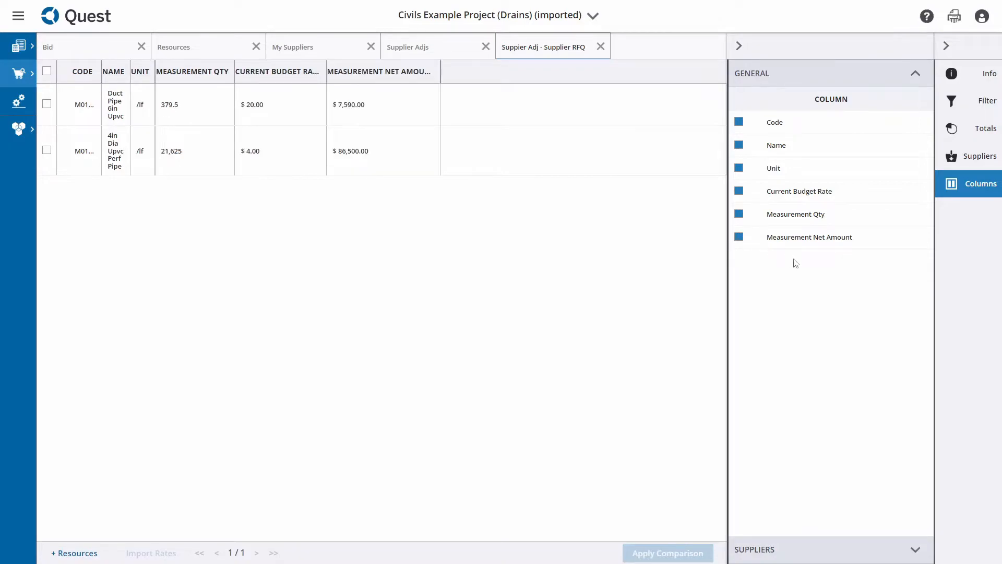
{"action": "left_click", "coordinate": [979, 165]}
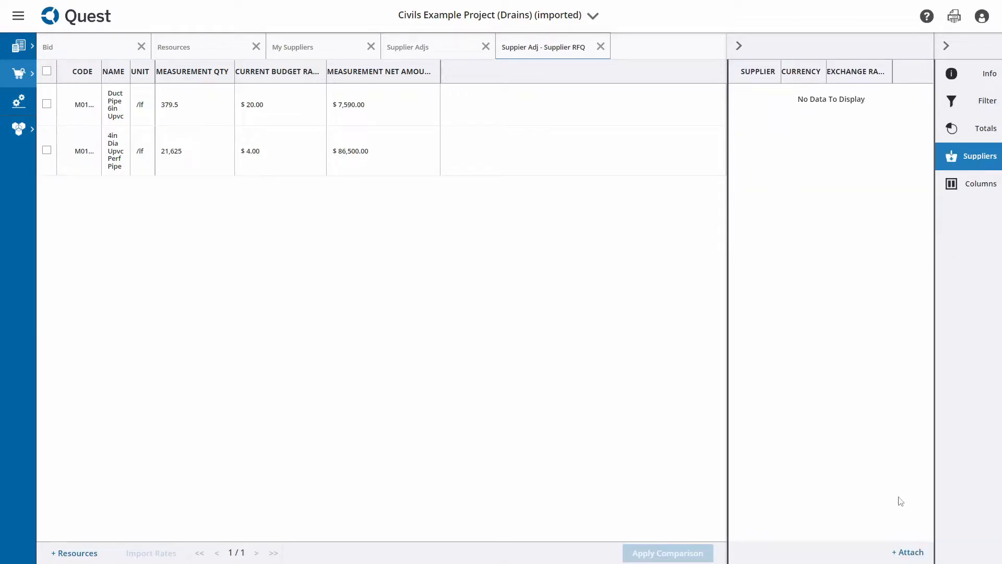
{"action": "left_click", "coordinate": [912, 554]}
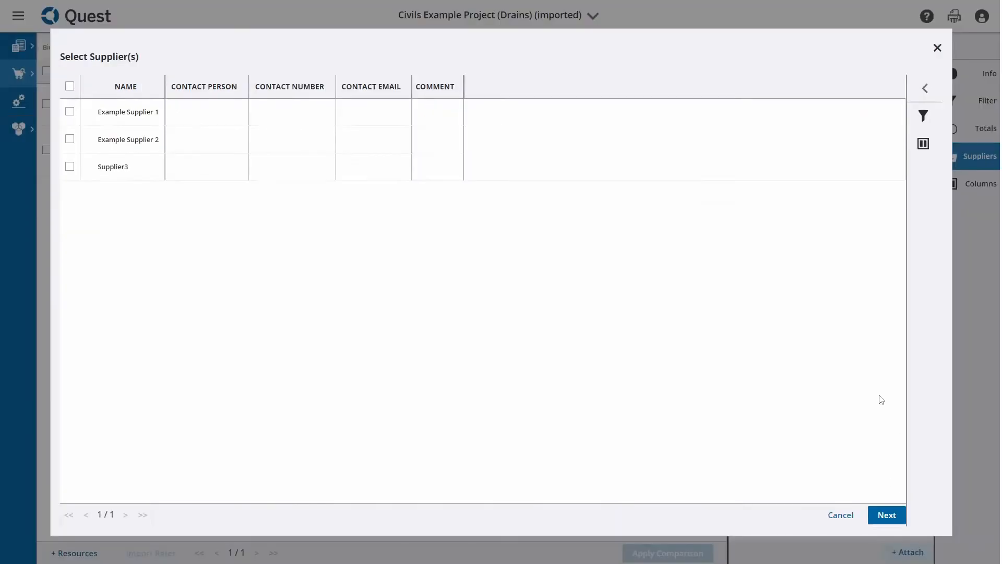
{"action": "left_click", "coordinate": [71, 113]}
{"action": "left_click", "coordinate": [71, 139]}
{"action": "left_click", "coordinate": [887, 515]}
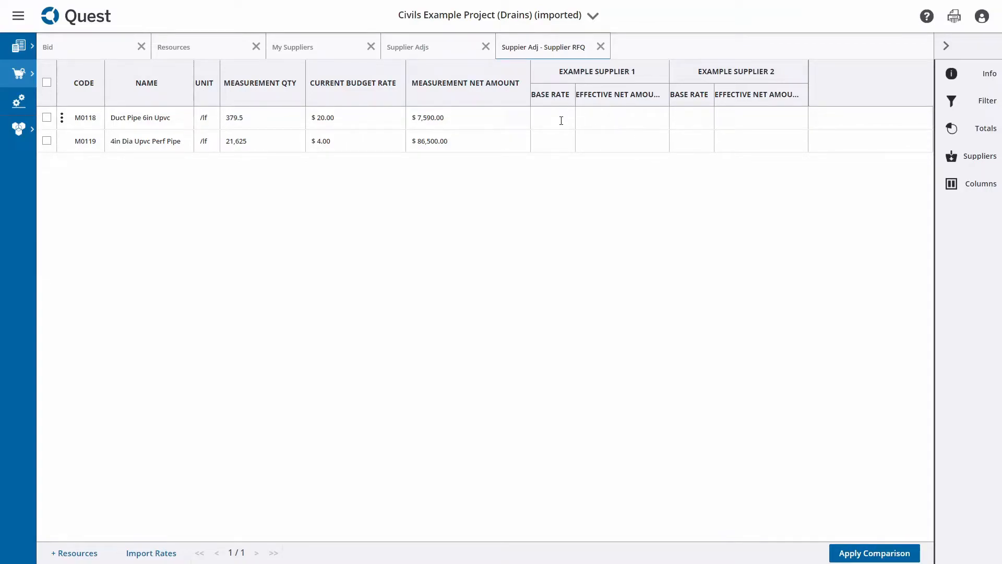
View the file format options for importing supplier RFQ rates and close them without uploading
{"action": "left_click", "coordinate": [177, 553]}
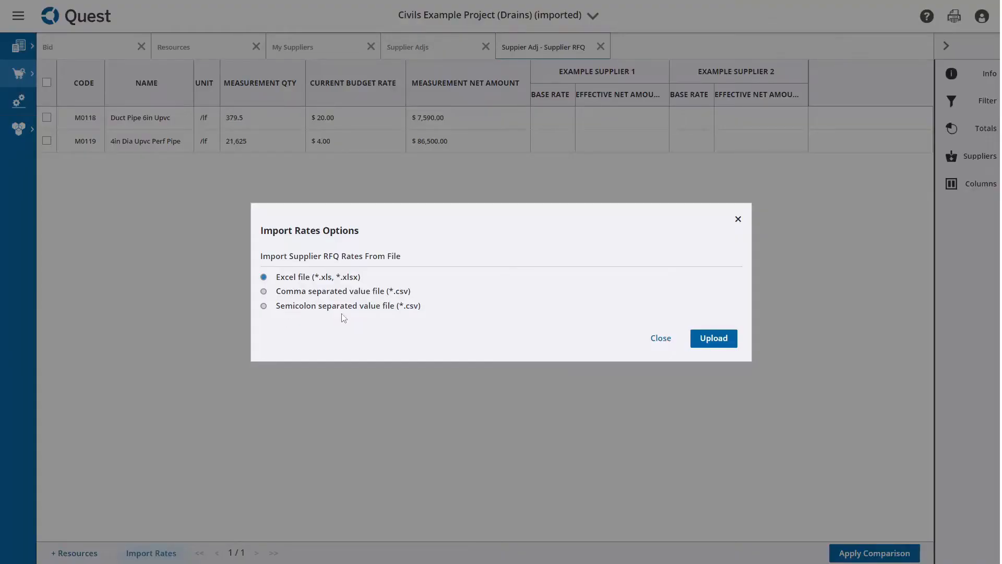
{"action": "left_click", "coordinate": [658, 339]}
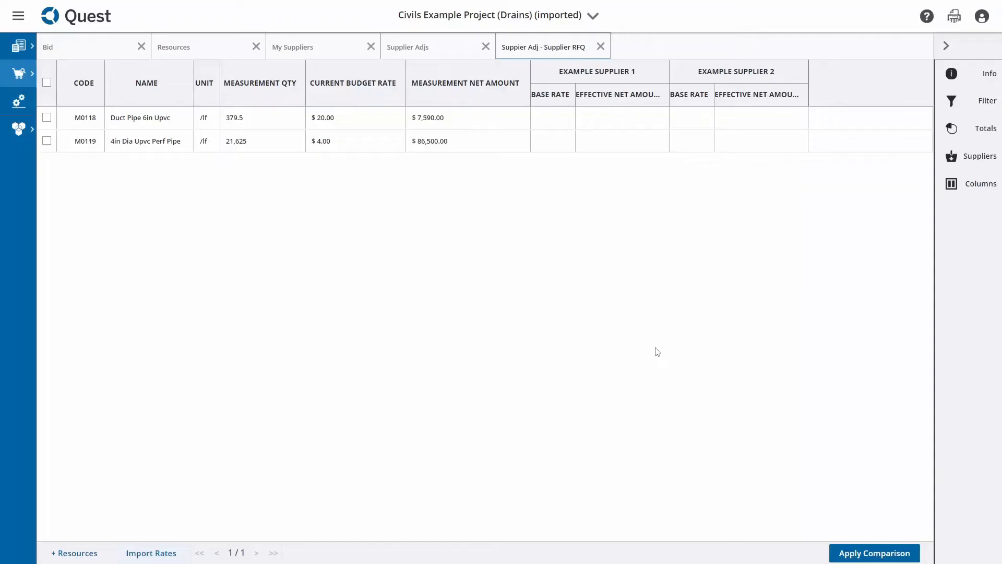
Enter base rates for the duct pipe and perf pipe: 25 and 3 for Example Supplier 1, 22 and 4 for Example Supplier 2
{"action": "left_click", "coordinate": [558, 117]}
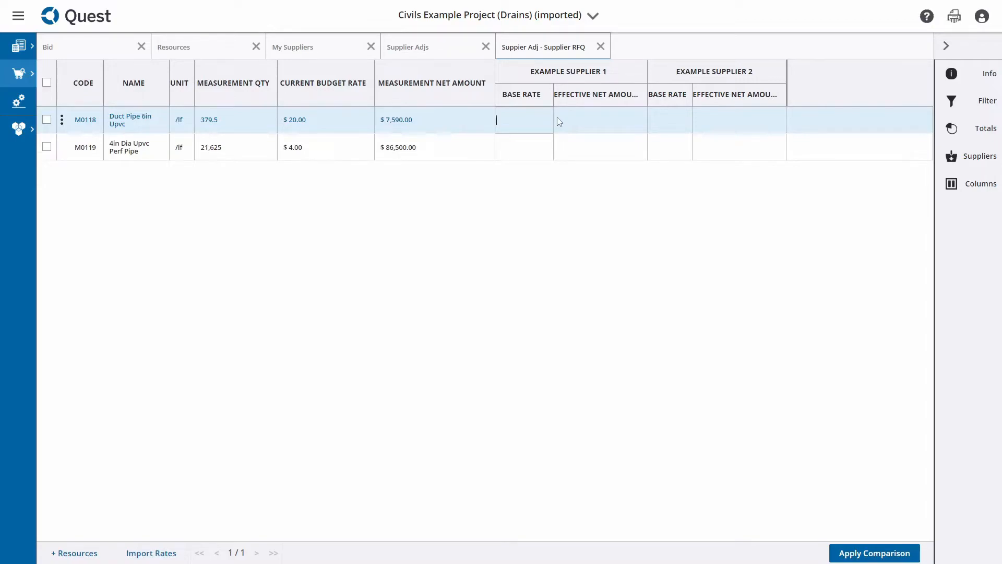
{"action": "type", "text": "25"}
{"action": "key", "text": "Return"}
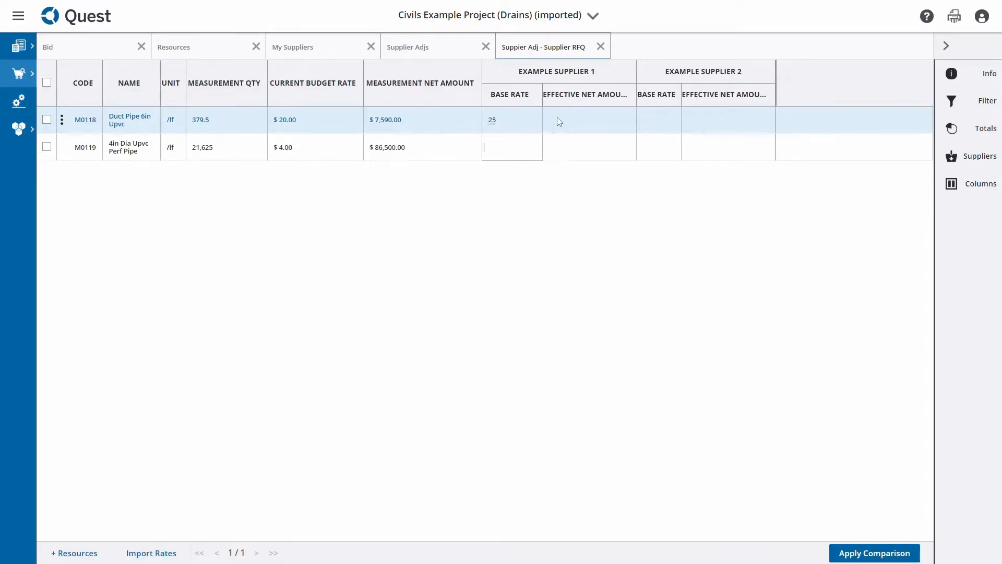
{"action": "type", "text": "3"}
{"action": "left_click", "coordinate": [645, 113]}
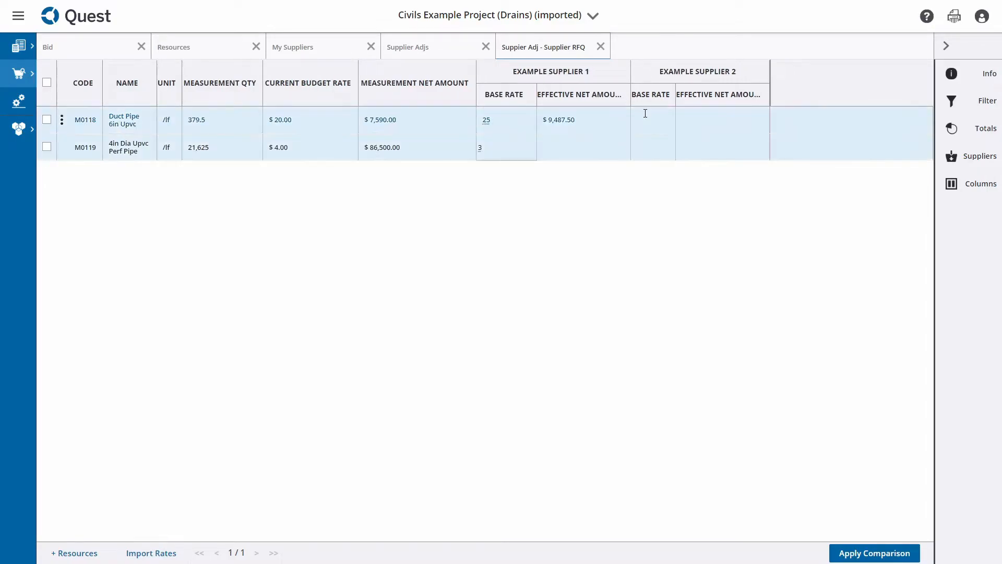
{"action": "type", "text": "22"}
{"action": "key", "text": "Return"}
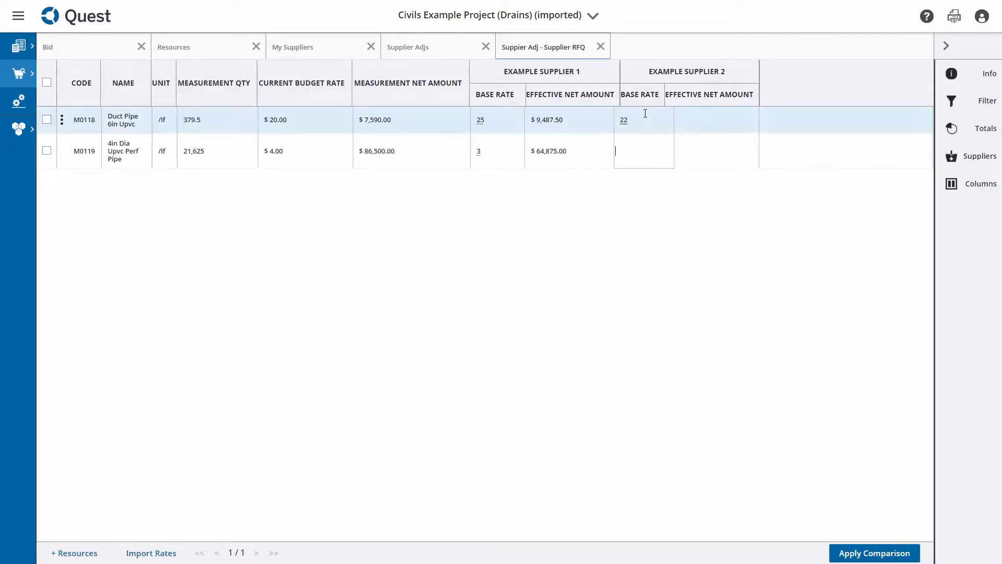
{"action": "key", "text": "Return"}
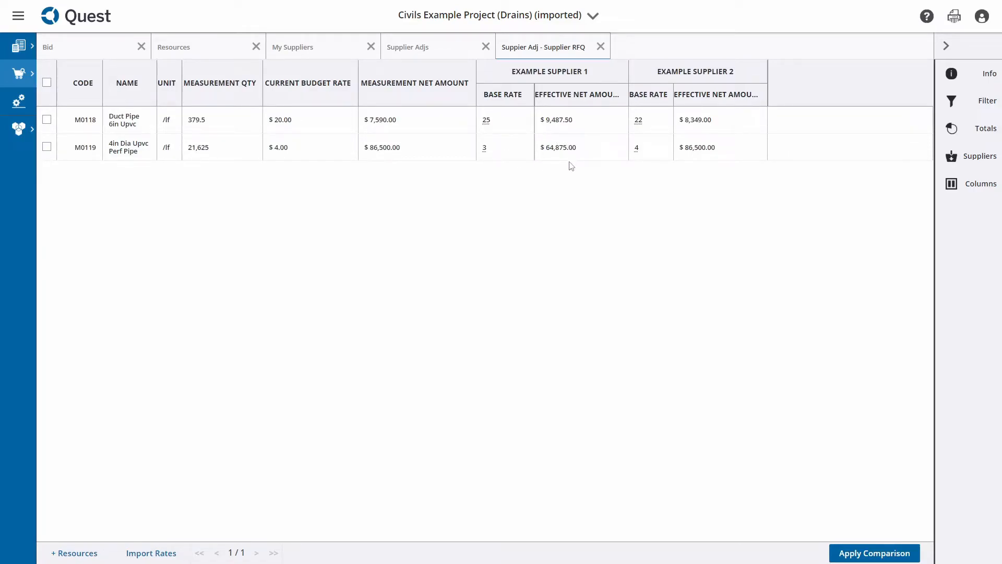
Compare the supplier totals with unquoted rates substituted and with the original quotes, leaving the comparison mode on Original Quotes
{"action": "left_click", "coordinate": [996, 128]}
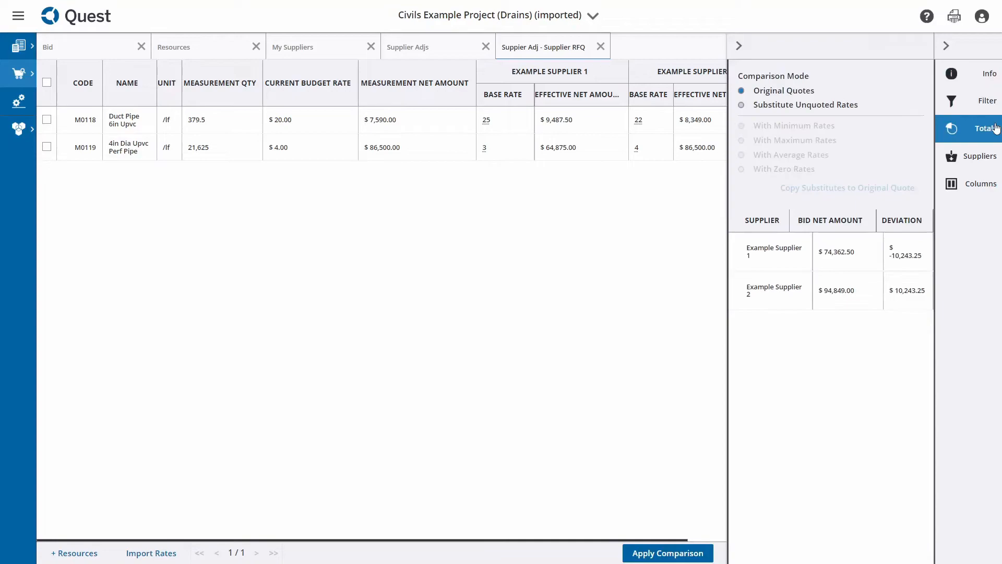
{"action": "left_click", "coordinate": [822, 106]}
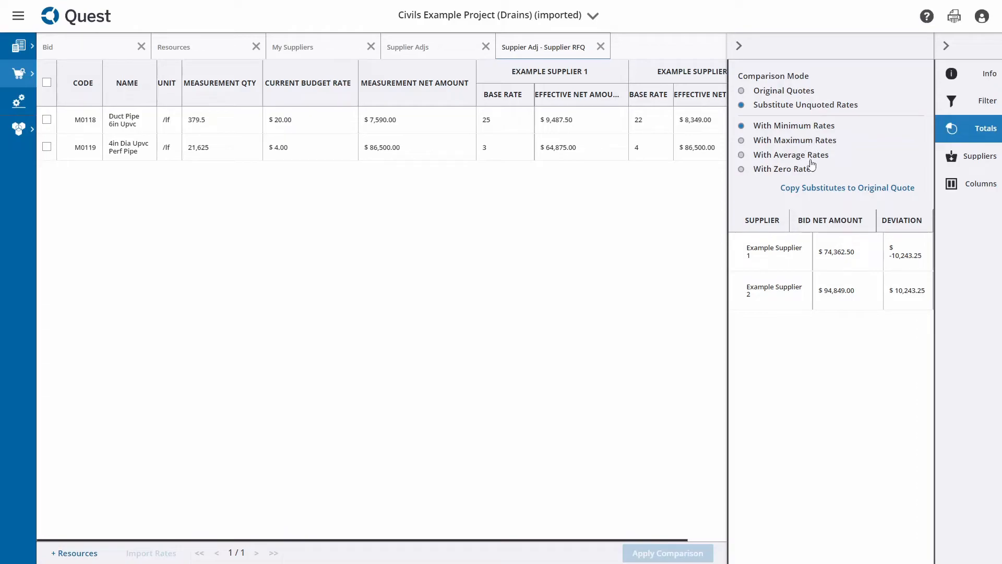
{"action": "left_click", "coordinate": [755, 93]}
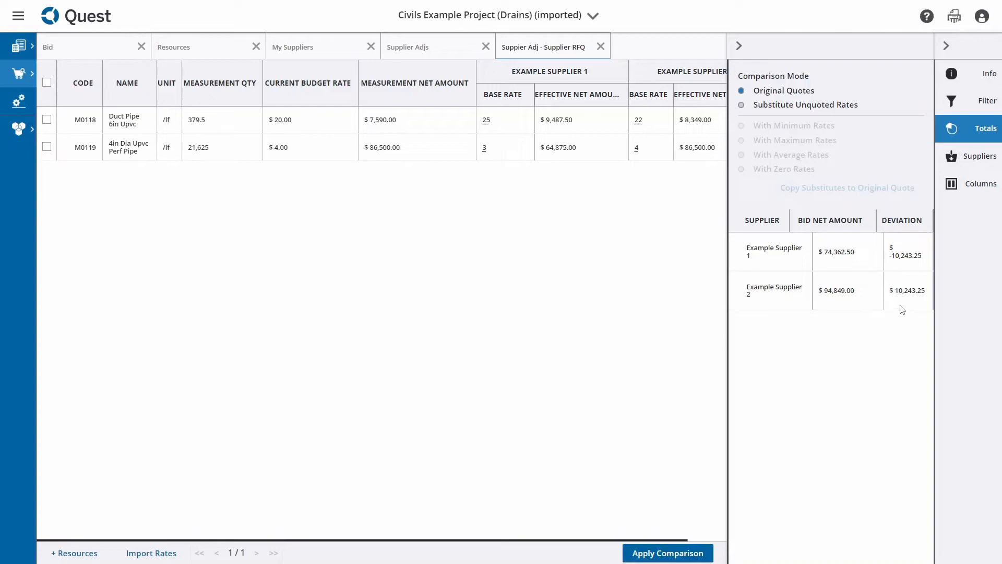
{"action": "left_click", "coordinate": [739, 45]}
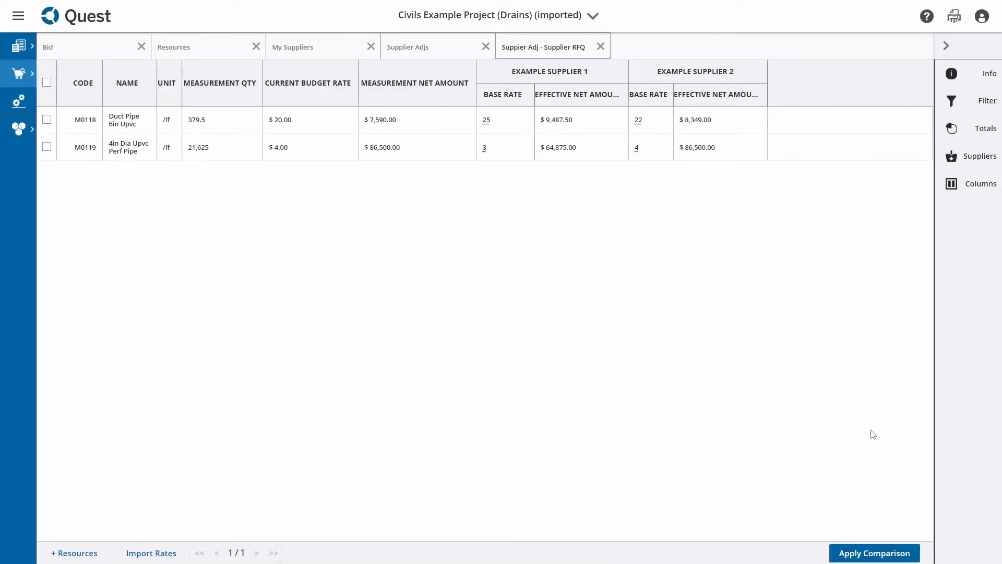
Apply the comparison to the RFQ resources using the supplier with the lowest quoted total
{"action": "left_click", "coordinate": [875, 554]}
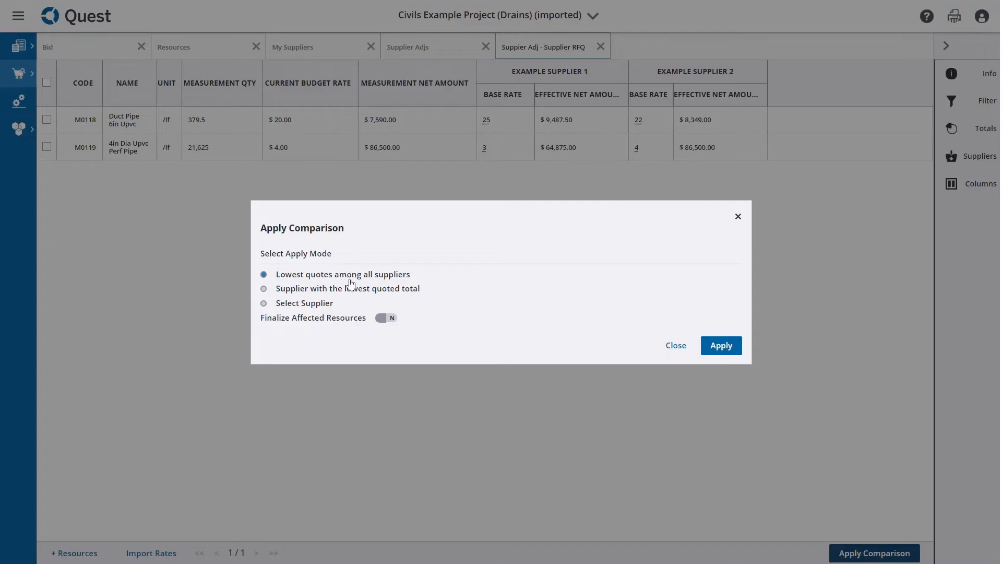
{"action": "left_click", "coordinate": [368, 290]}
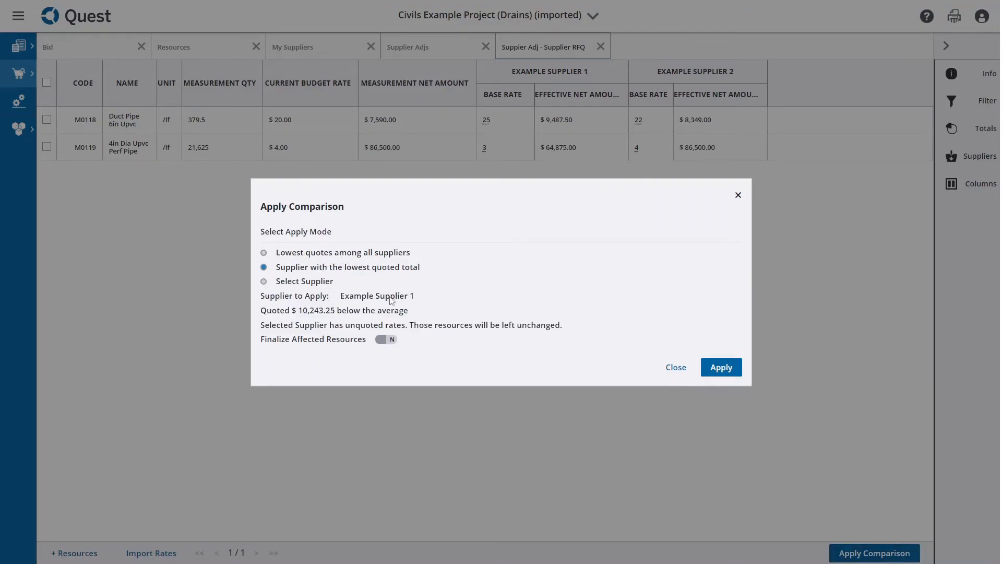
{"action": "left_click", "coordinate": [722, 367]}
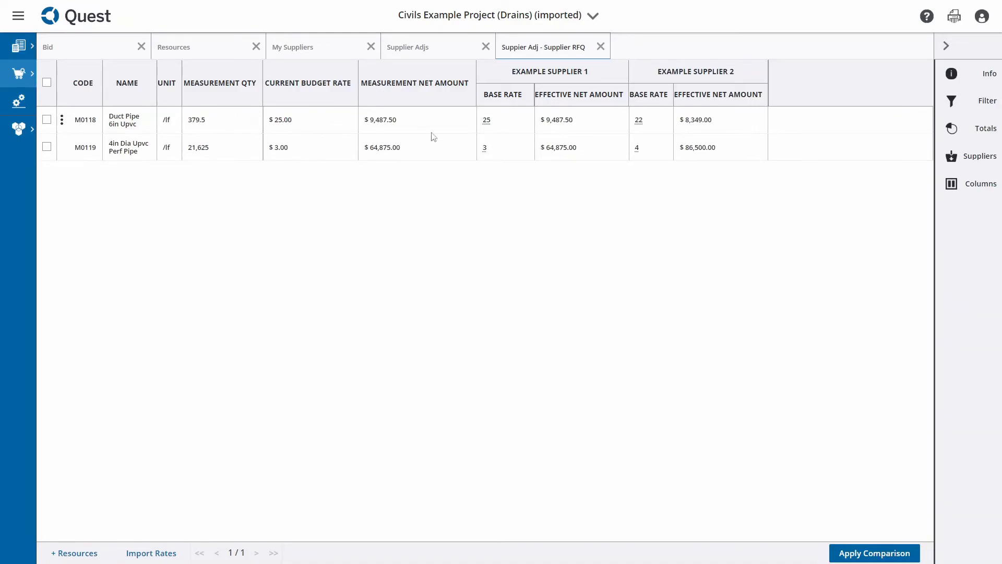
Filter the project resources by "pipes" to check the budget rates of the two pipe resources
{"action": "left_click", "coordinate": [208, 48]}
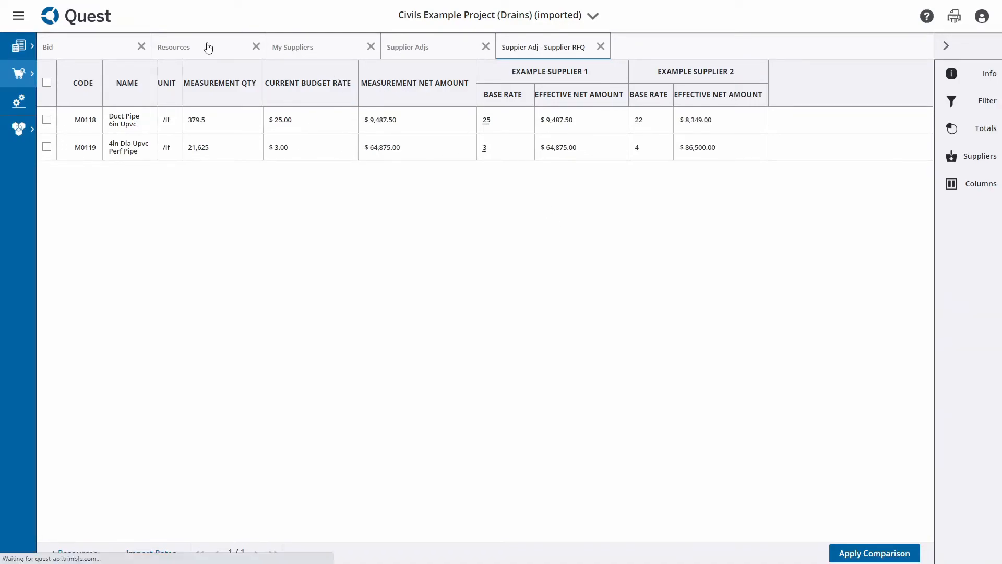
{"action": "left_click", "coordinate": [976, 79]}
{"action": "left_click", "coordinate": [849, 94]}
{"action": "type", "text": "pipes"}
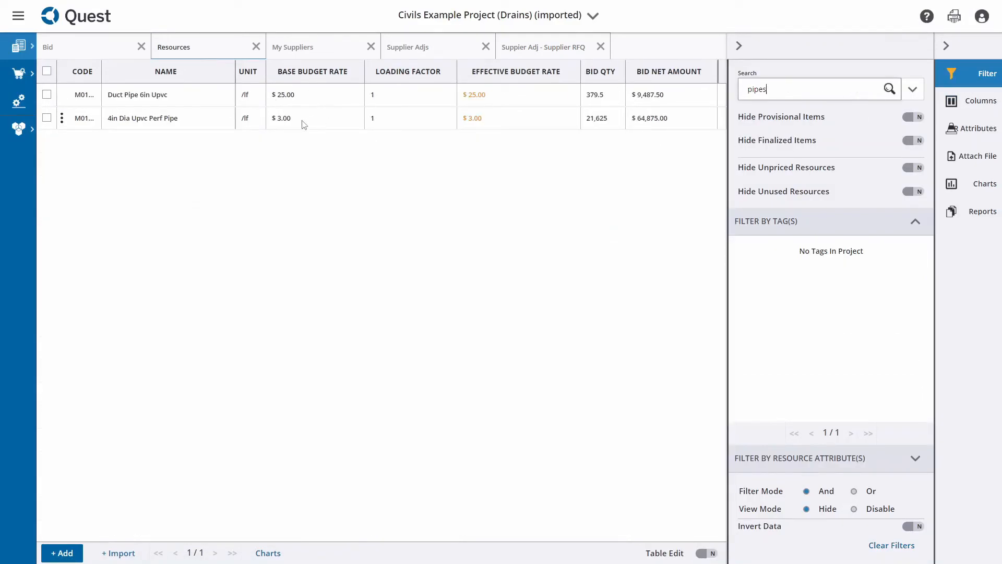
Inspect the pipe items' net rates in the bid and the 110mm nominal dia. perforated line item's worksheet, and return to the bid
{"action": "left_click", "coordinate": [100, 45]}
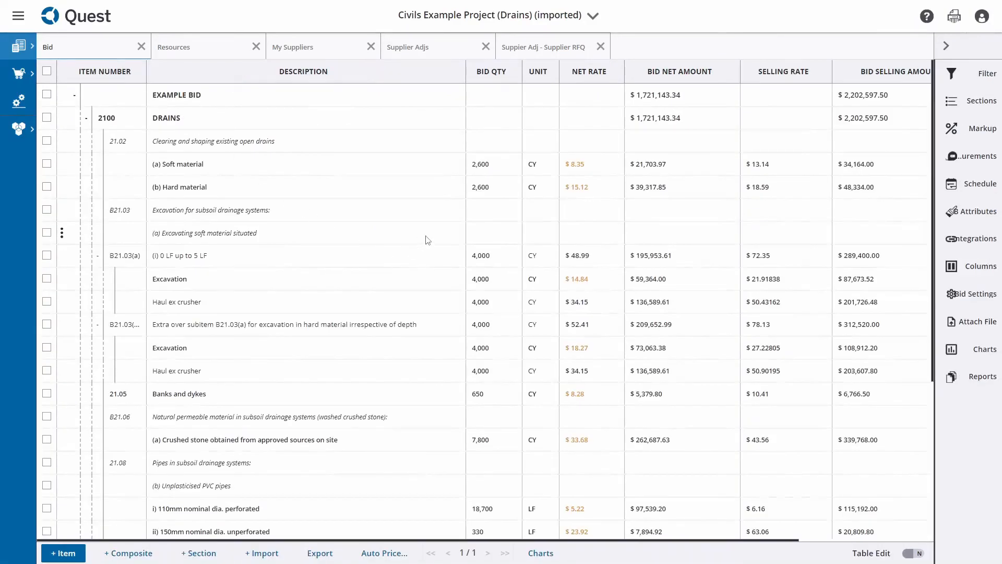
{"action": "scroll", "coordinate": [472, 245], "scroll_direction": "down", "scroll_amount": 2}
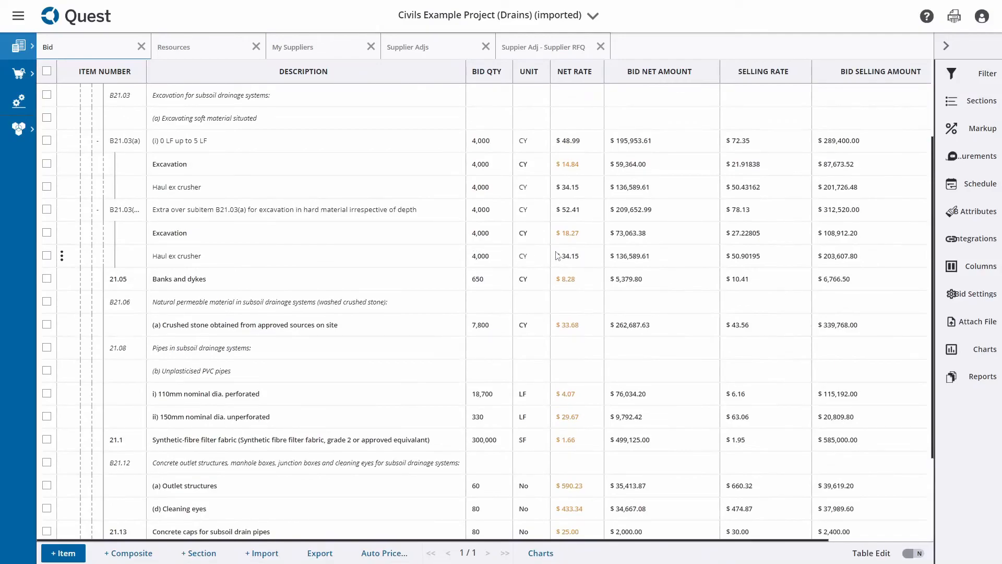
{"action": "double_click", "coordinate": [308, 405]}
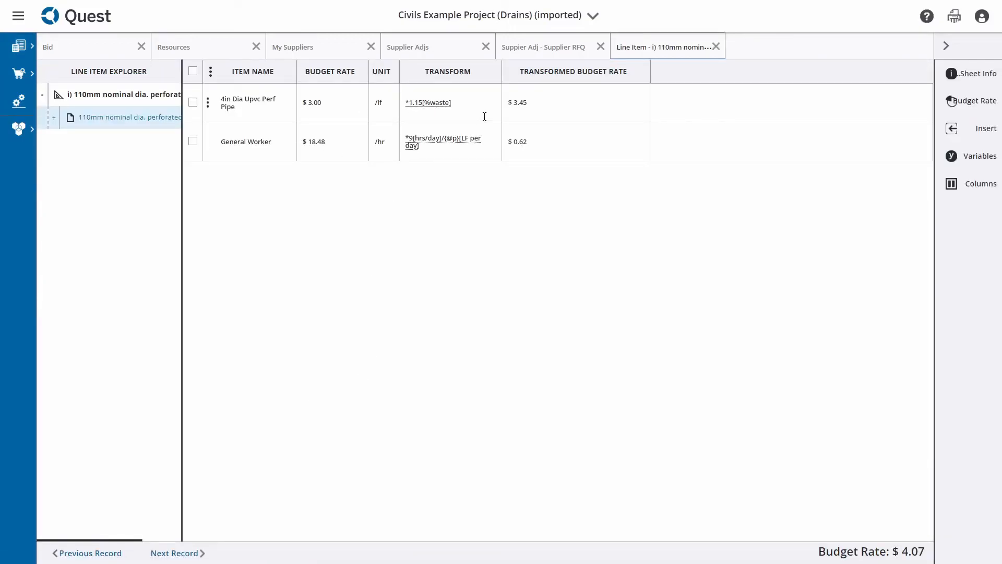
{"action": "left_click", "coordinate": [83, 47]}
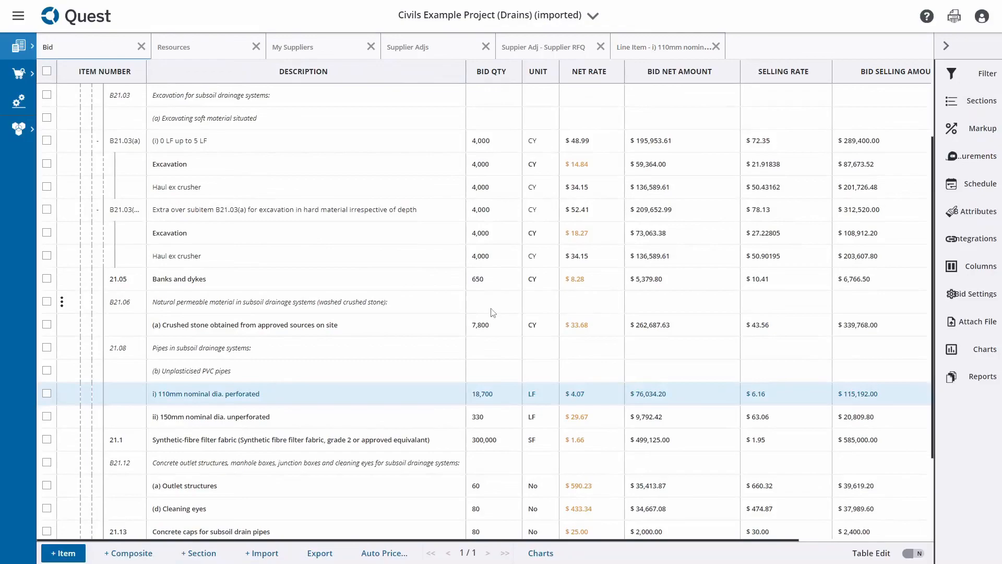